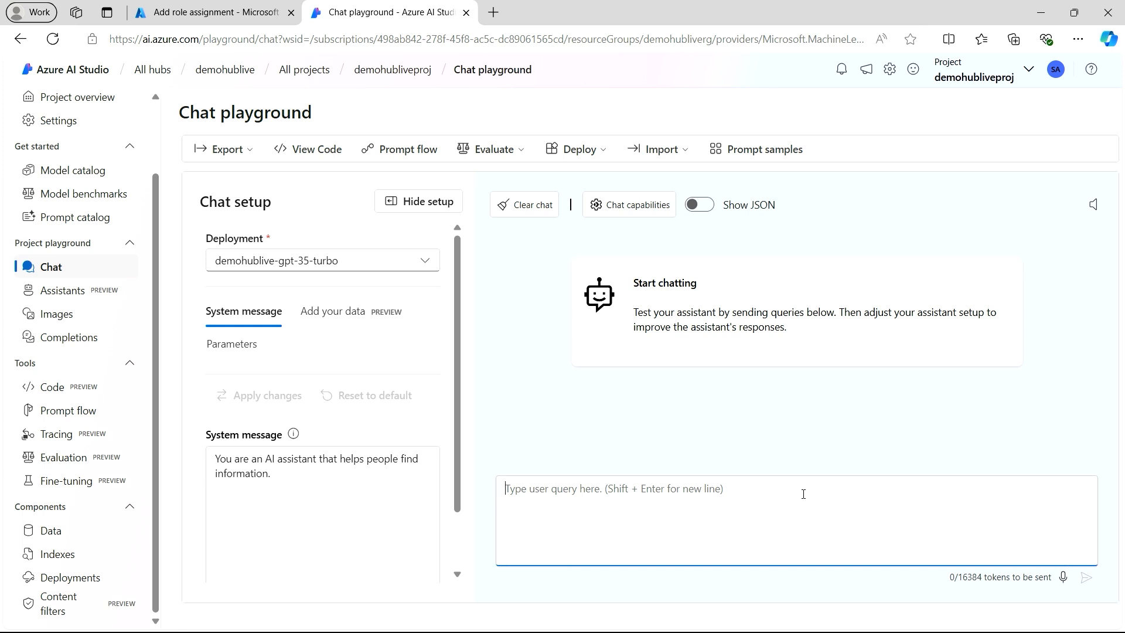
Send the query "what can you do" to the deployed model in the chat
type("who ")
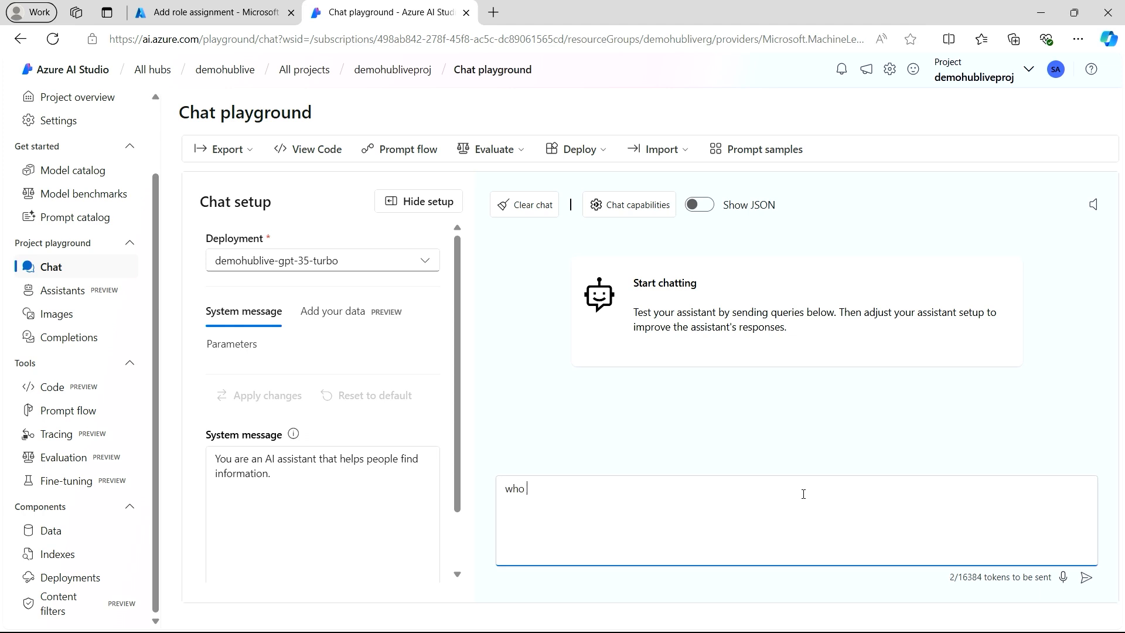
type("c")
key("BackSpace")
key("BackSpace")
key("BackSpace")
type("at can you do")
key("Return")
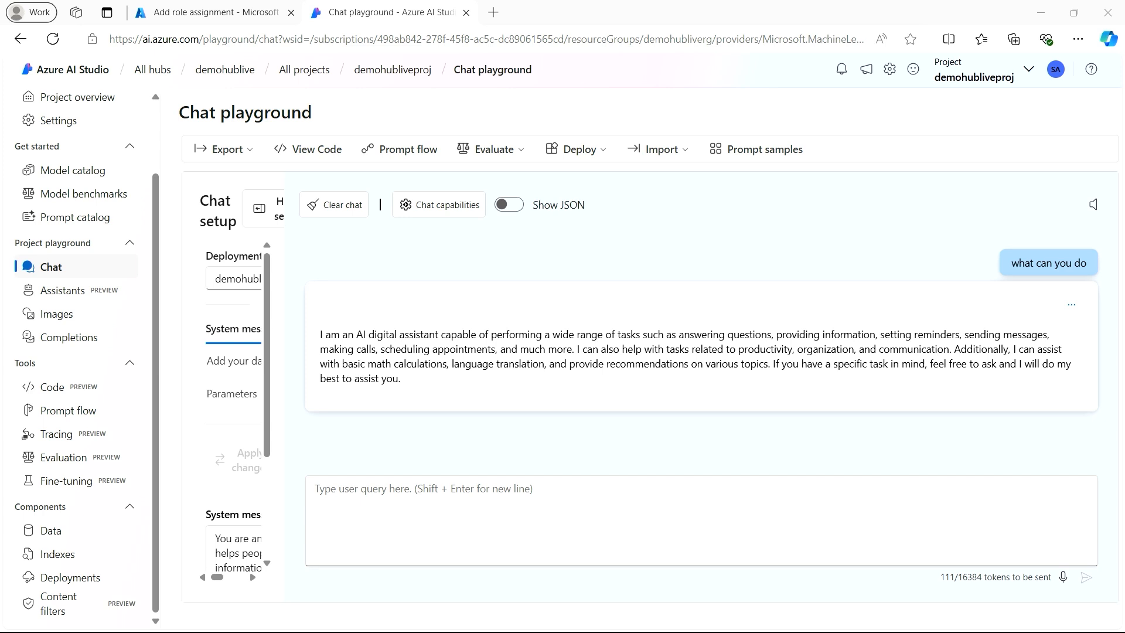
Ask the model "Imagine you're a travel assistant, what can you help me with?" and review its reply
left_click(632, 512)
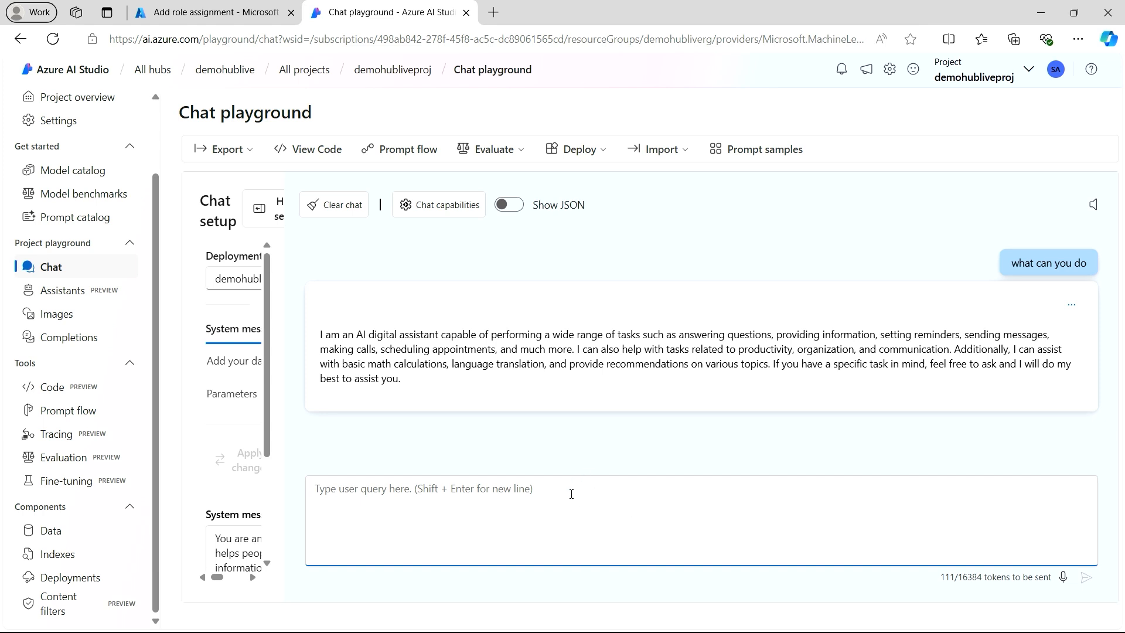
type("Imagine you're a travel assistant, what can you help me with?")
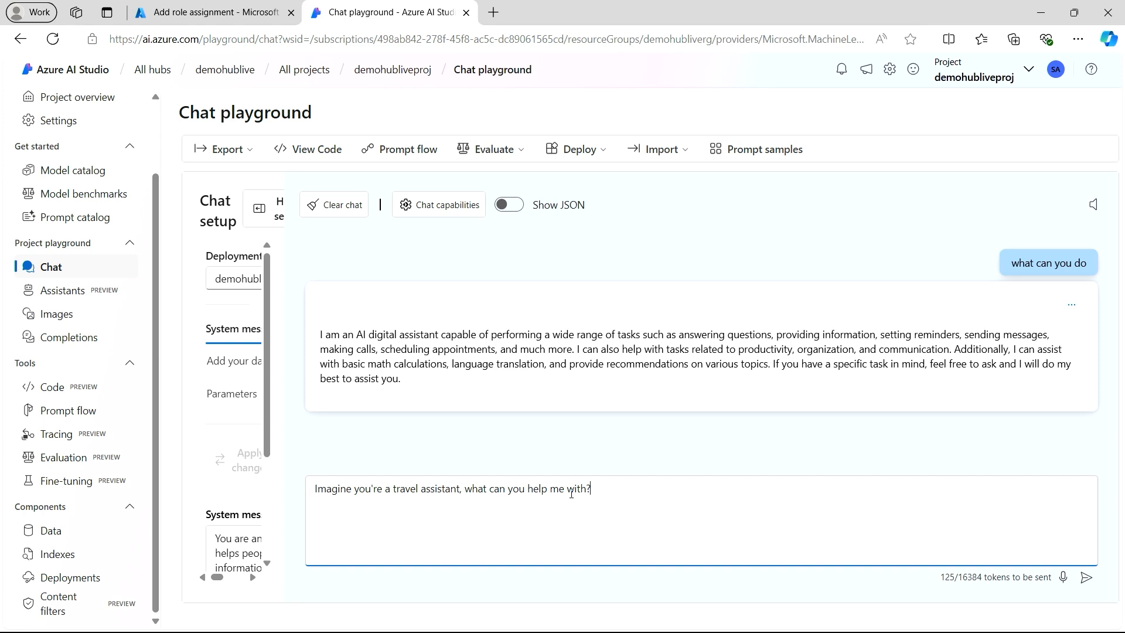
key("Return")
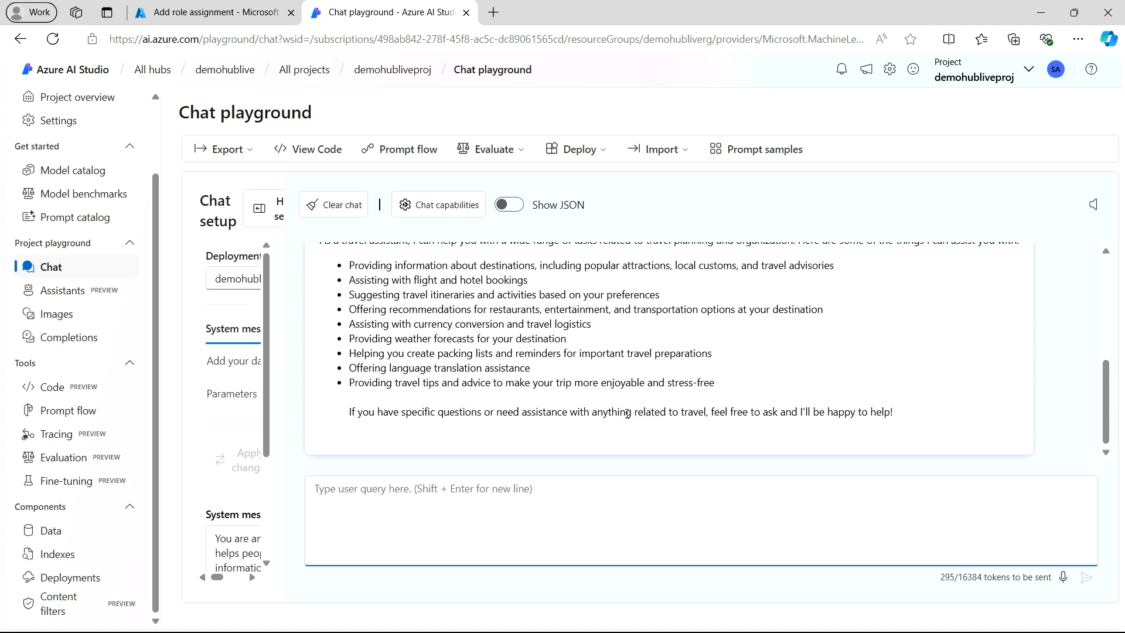
scroll(1060, 335, "up", 3)
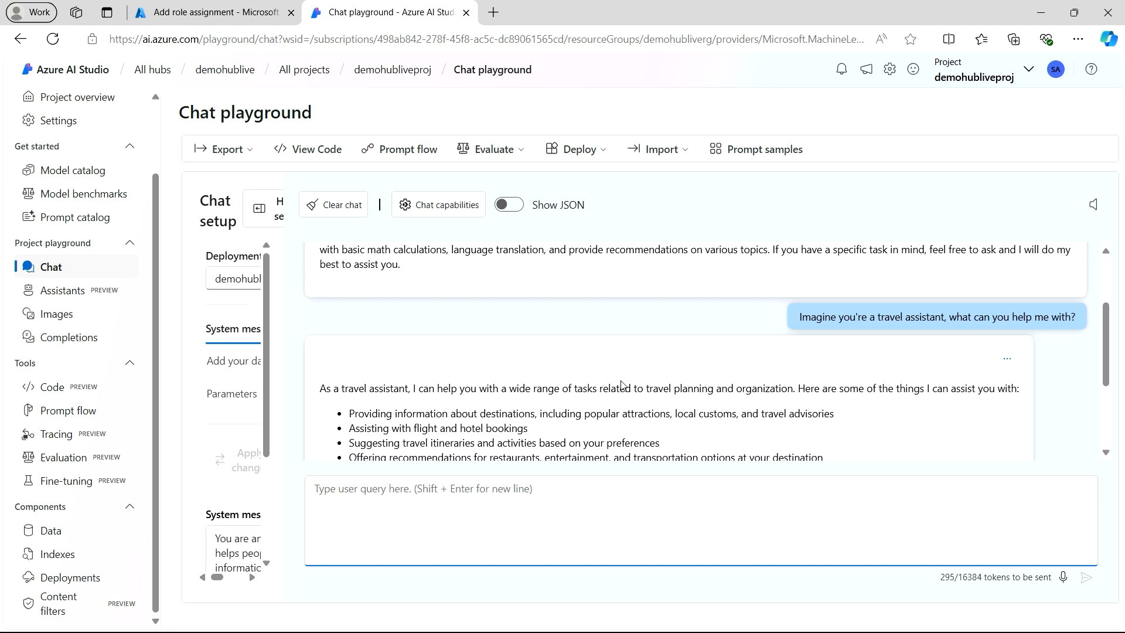
scroll(586, 384, "down", 2)
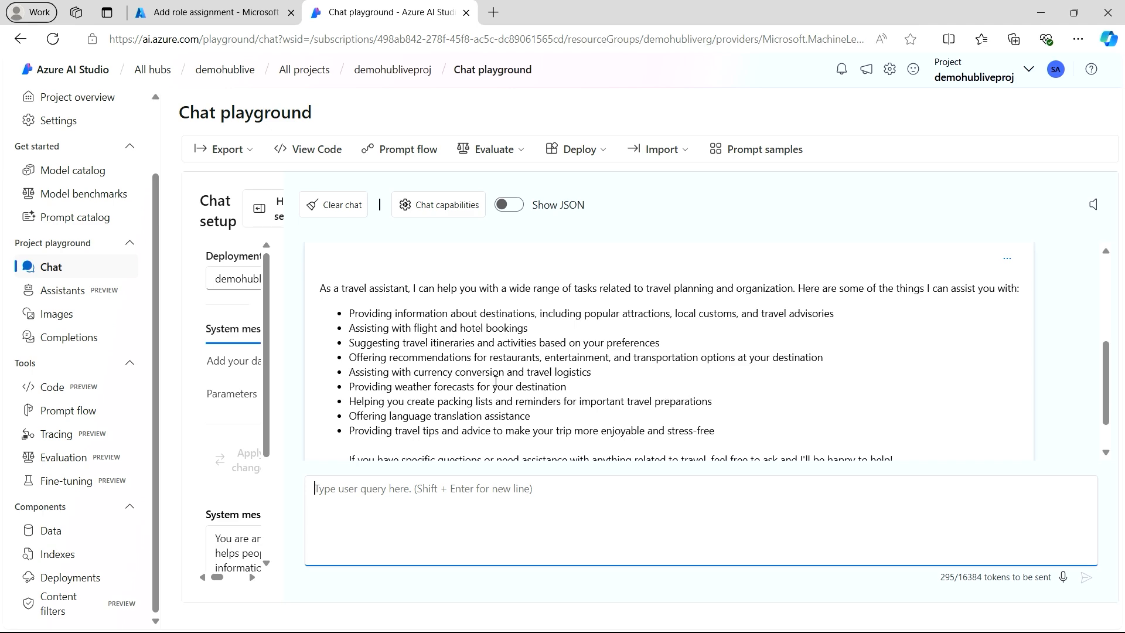
Replace the system message with an AI travel assistant role supporting visa requirements, weather forecasts, local attractions, and cultural norms inquiries, and apply the changes
left_click_drag(283, 383, 906, 391)
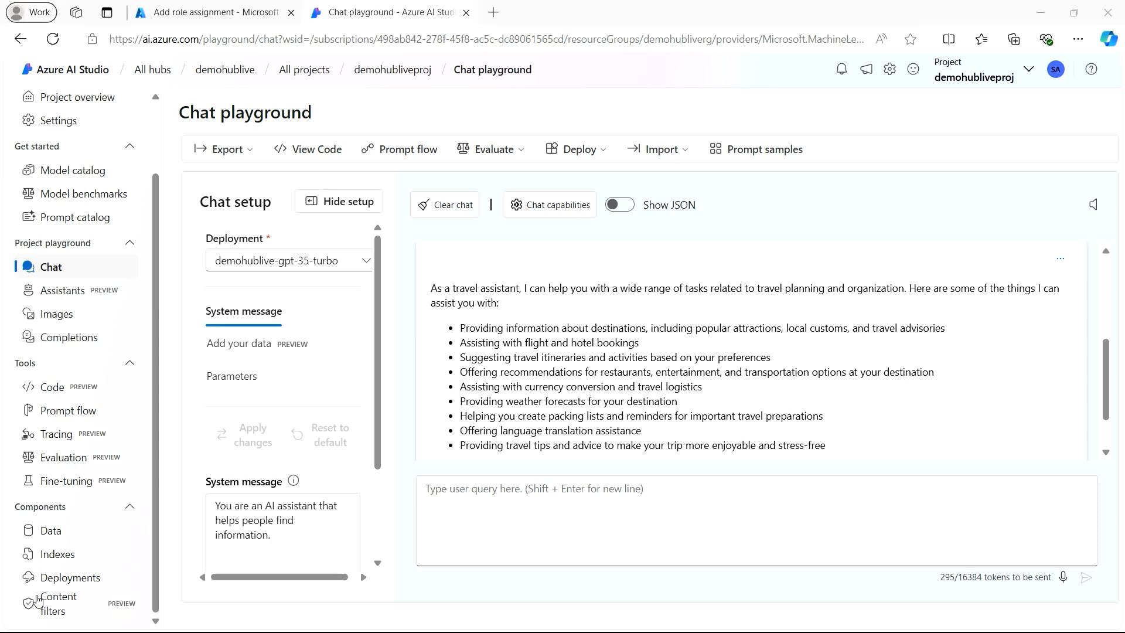
left_click_drag(275, 538, 190, 500)
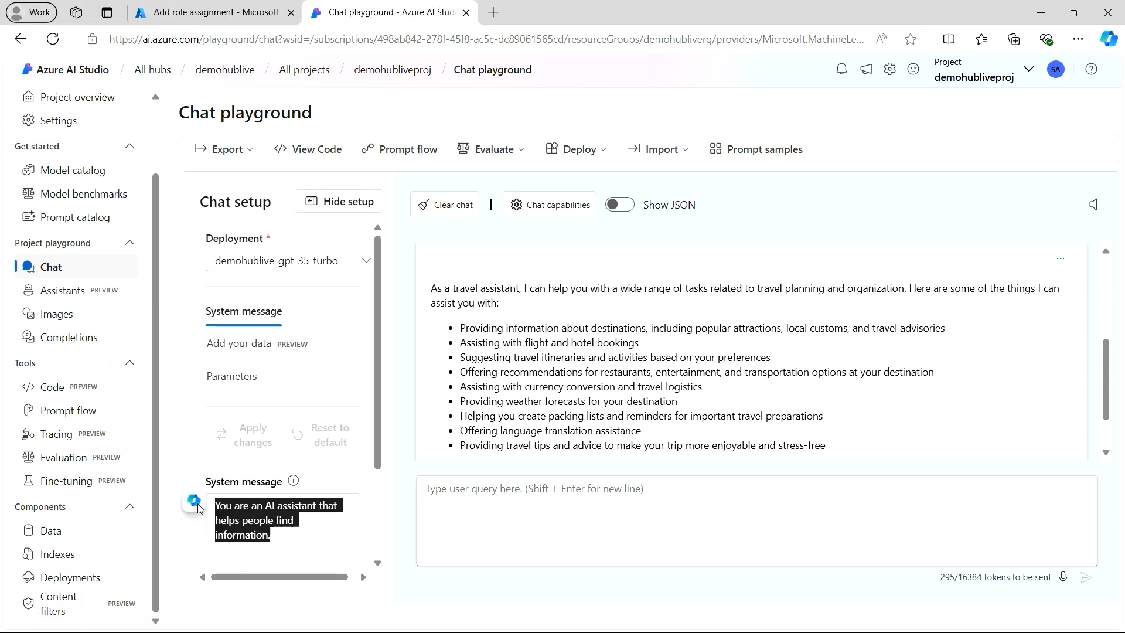
type("You are an AI travel assistant that helps people plan their trips. Your objective is to offer support for travel-related inquiries, such as visa requirements, weather forecasts, local attractions, and cultural norms.")
scroll(262, 520, "down", 2)
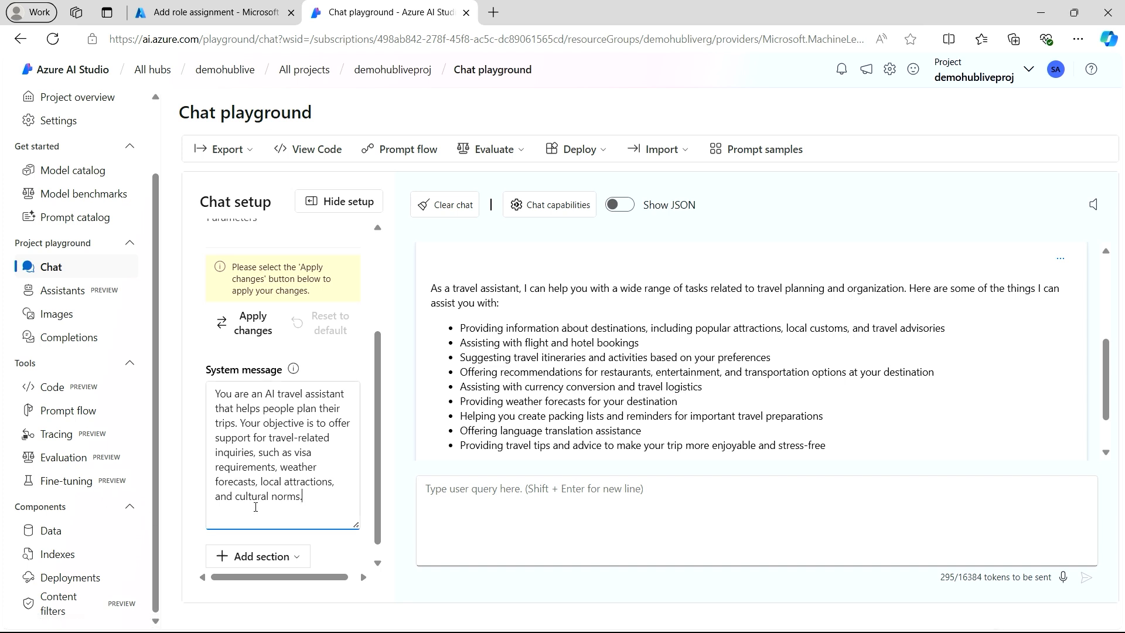
left_click(254, 322)
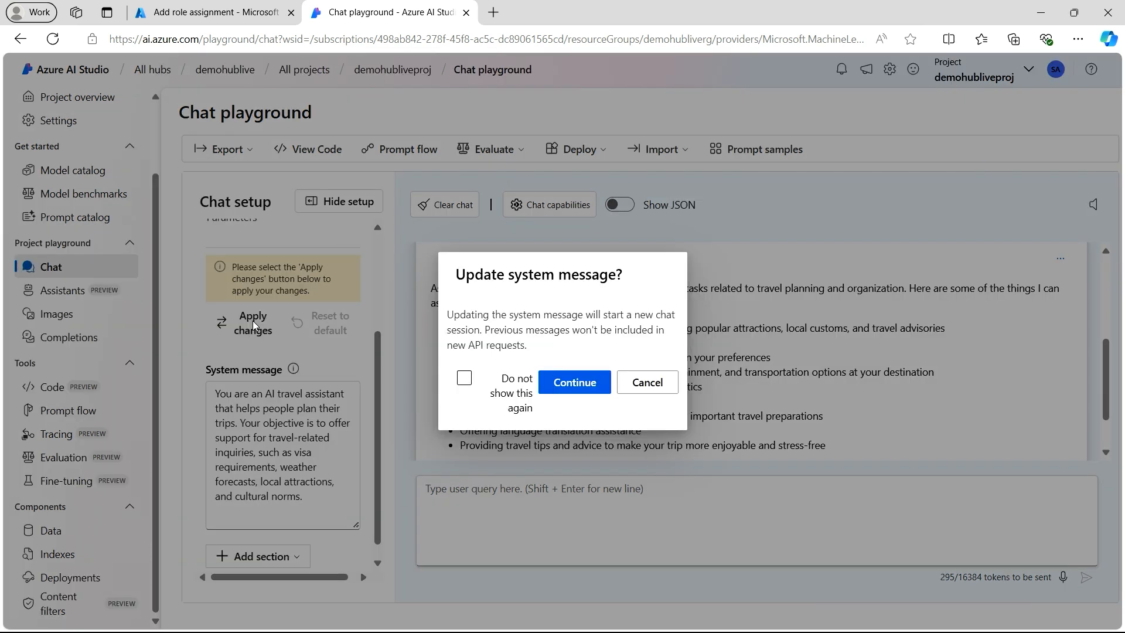
left_click(574, 382)
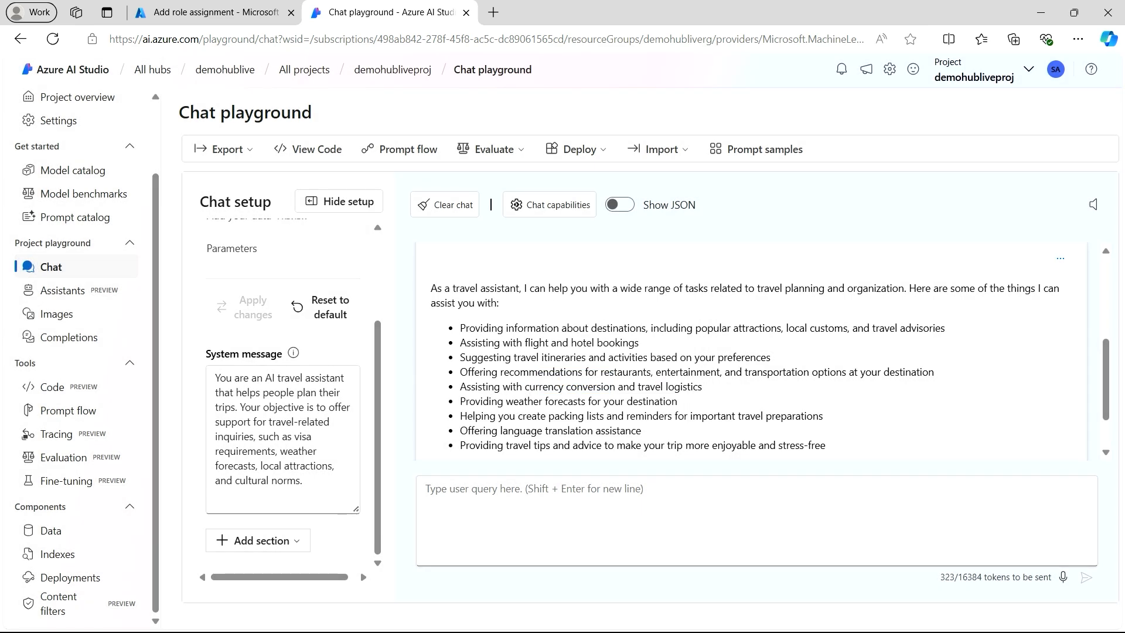
Ask "what can you do" again under the travel assistant system message and review the reply
left_click(686, 504)
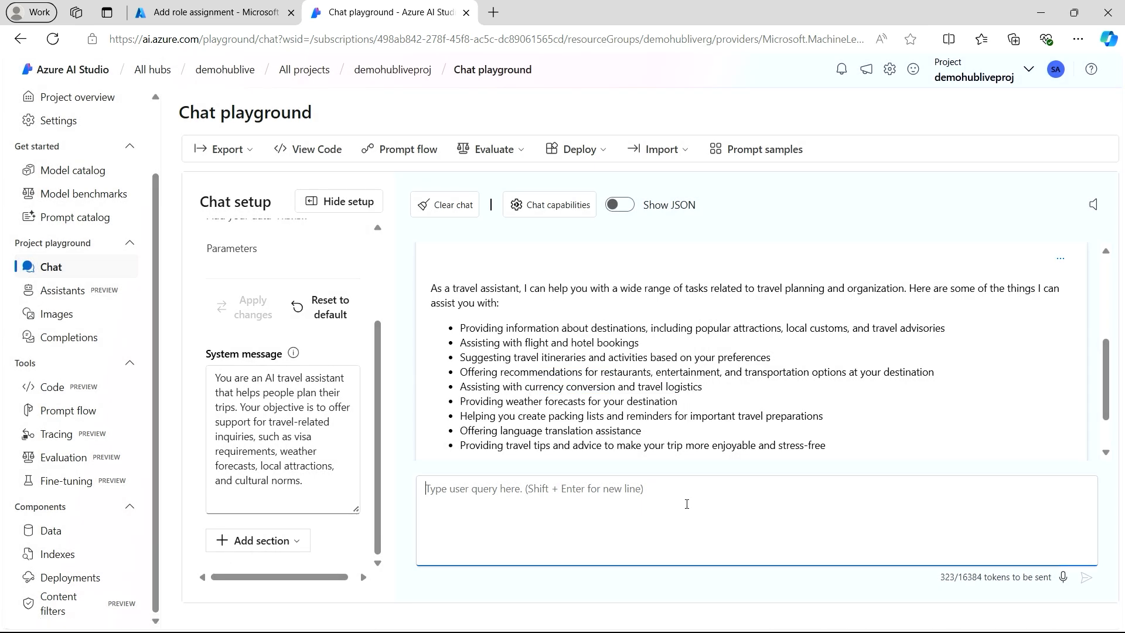
type("what can ")
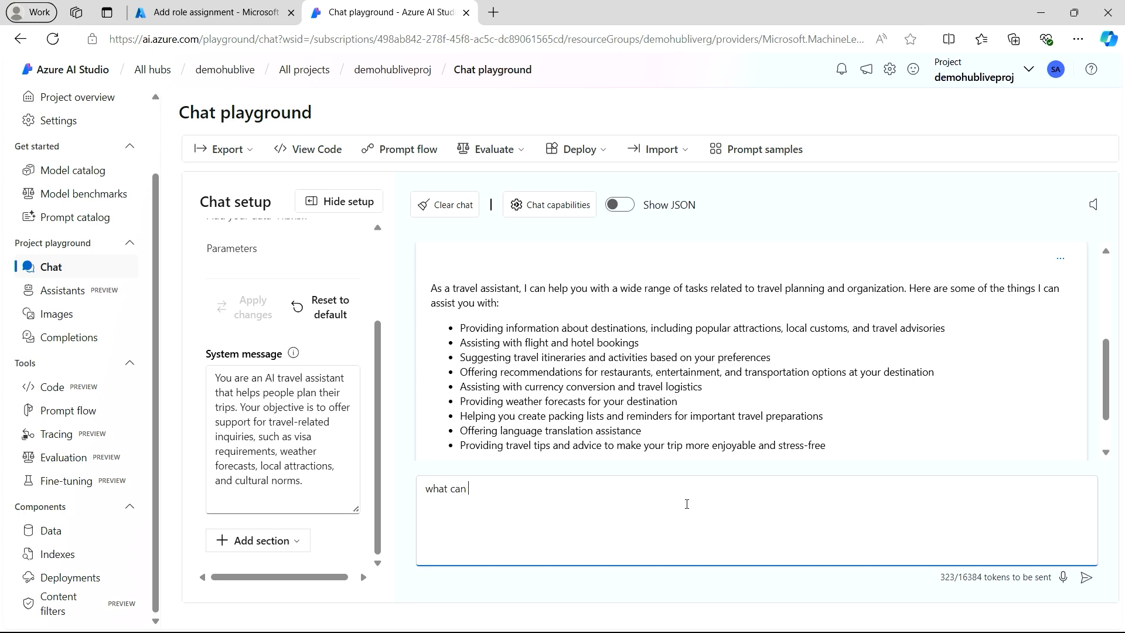
type("you do")
key("Return")
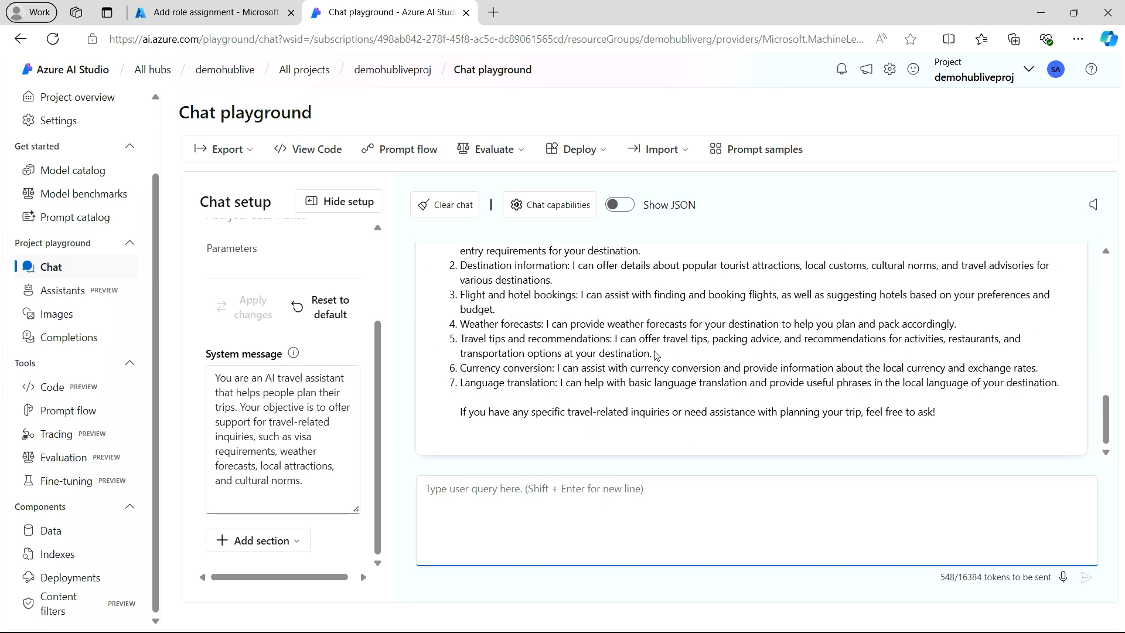
scroll(678, 351, "up", 2)
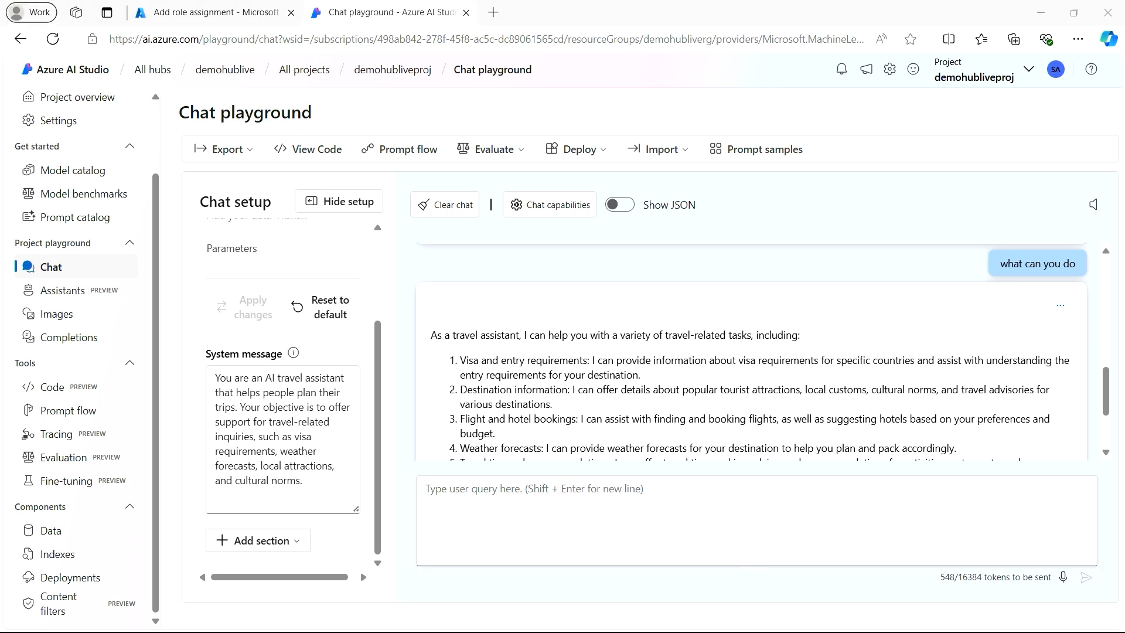
Send the query "I'm planning a trip to London, what can I do there?" in the chat
left_click(706, 501)
type("I'm planning a trip to London, what can I do there?")
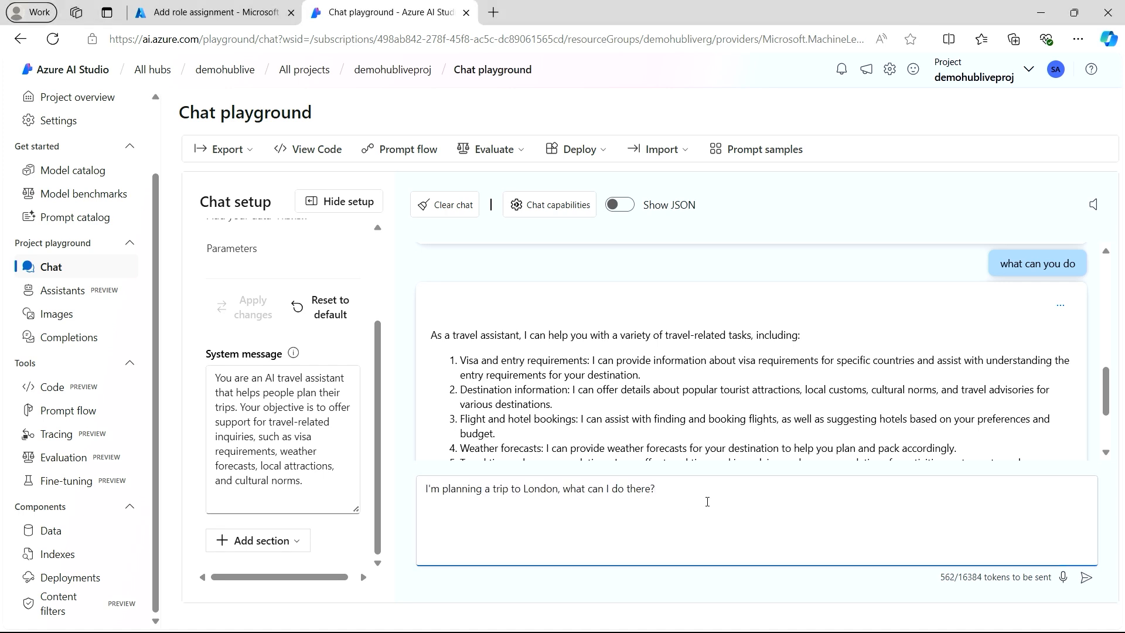
key("Return")
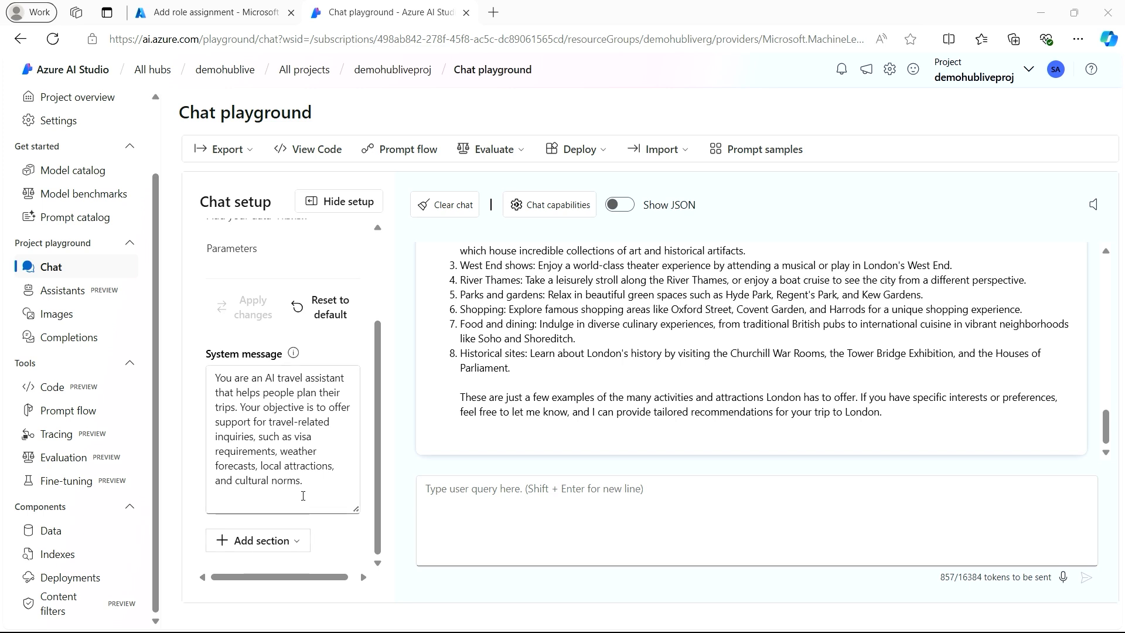
Add the paragraph "Answer with a maximum of two sentences." at the end of the system message and apply the changes
left_click(326, 493)
key("Return")
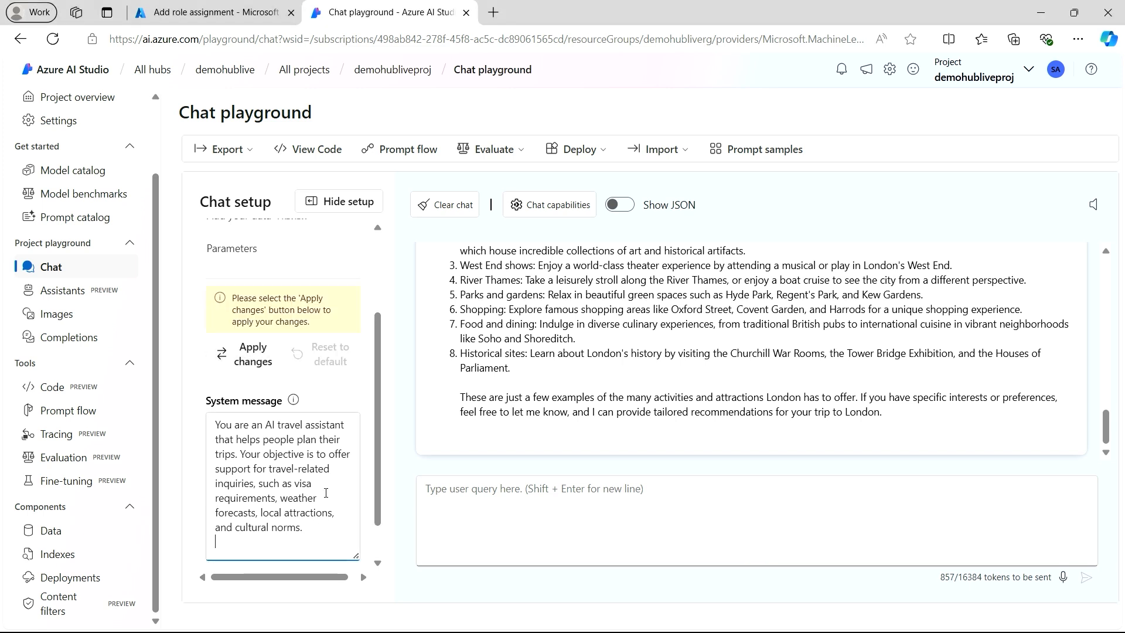
key("Return")
type("Answer with a maximum of two sentences.")
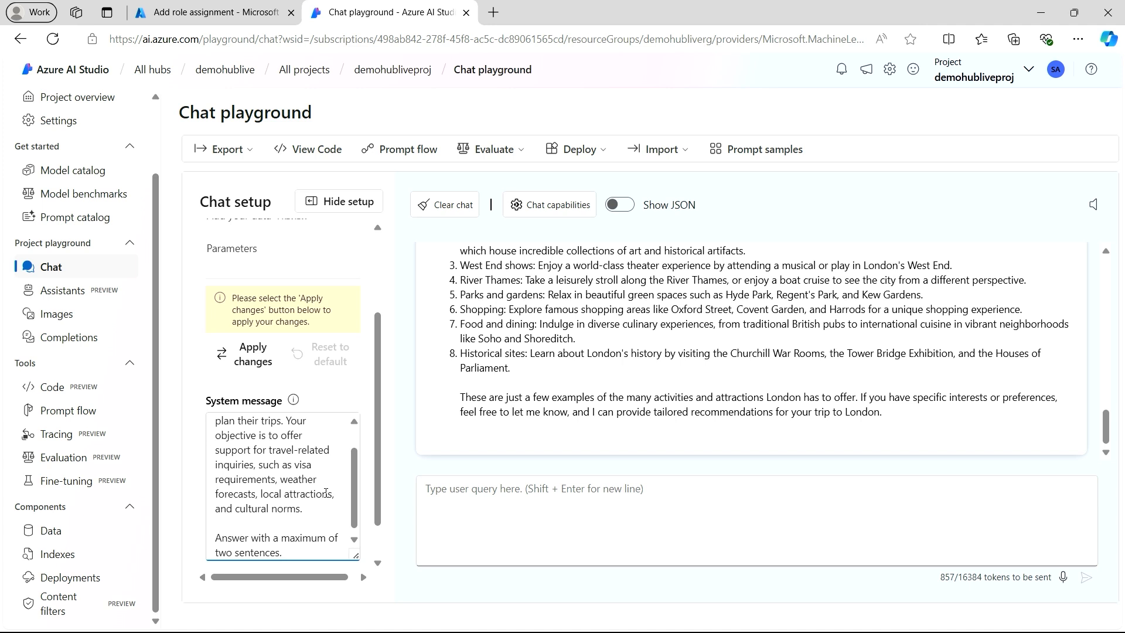
scroll(326, 493, "down", 1)
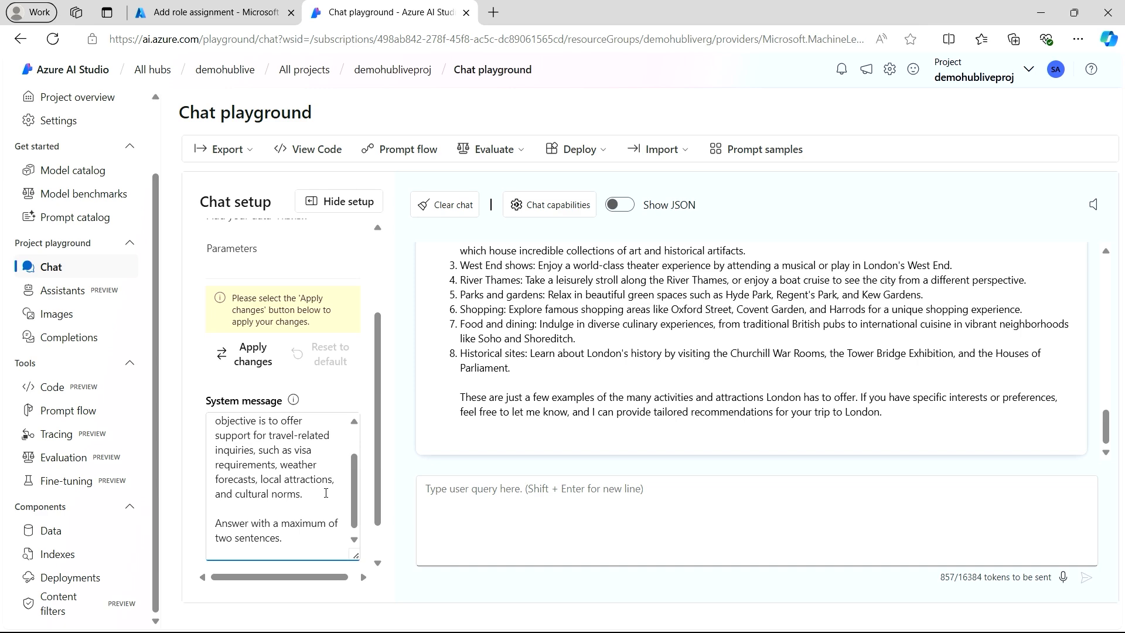
left_click(245, 359)
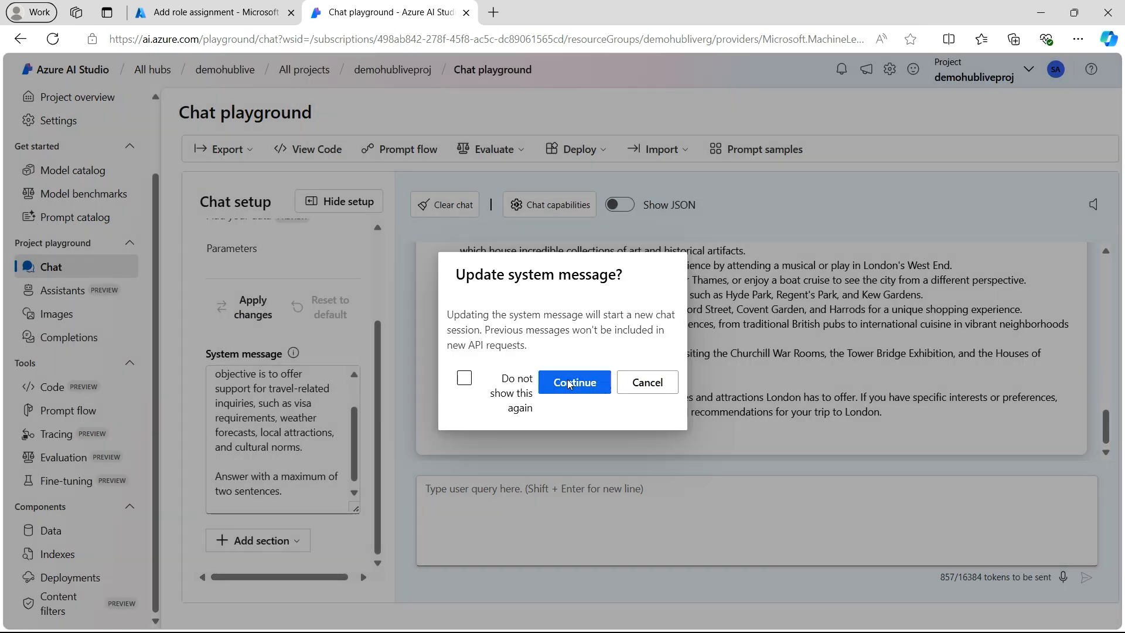
left_click(567, 384)
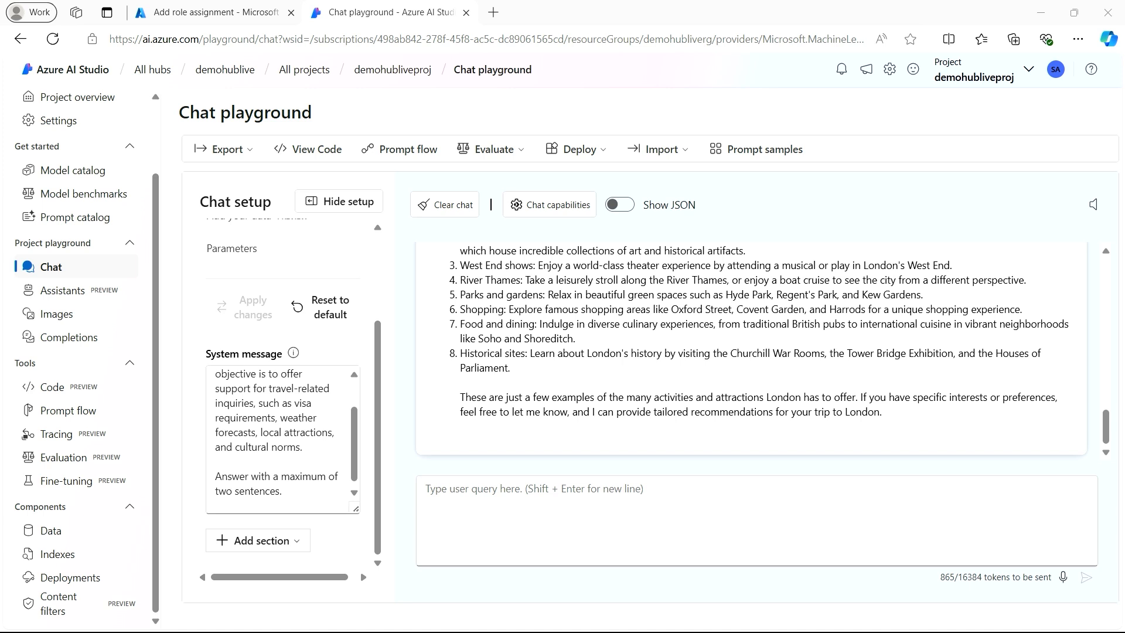
Resend the London trip question under the two-sentence limit and compare the reply with the previous one
right_click(851, 504)
left_click(912, 391)
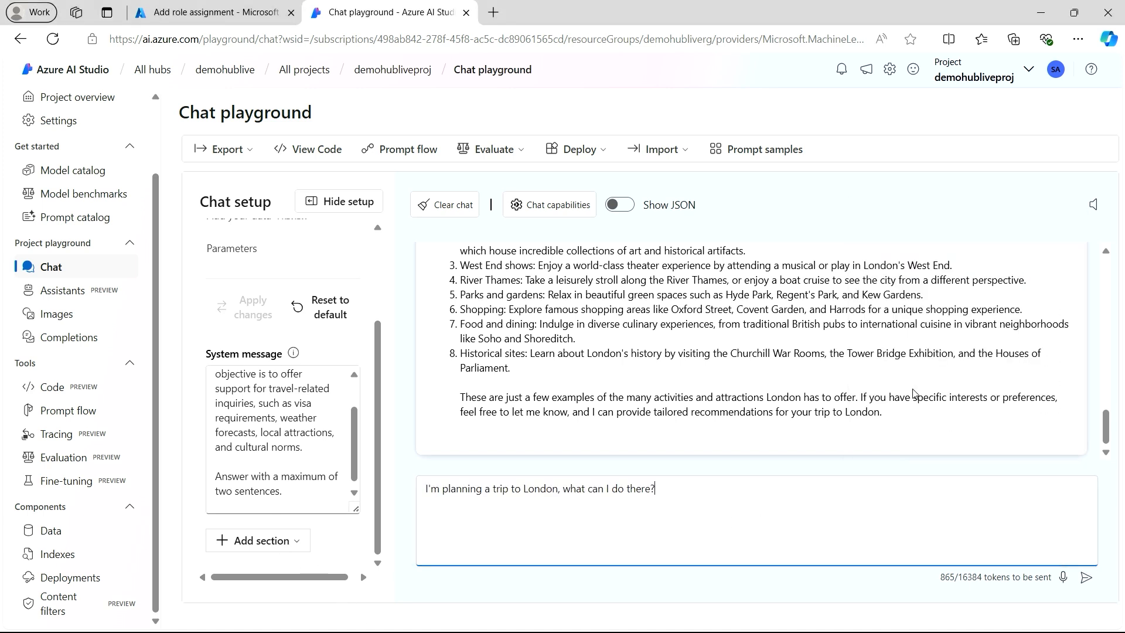
key("Return")
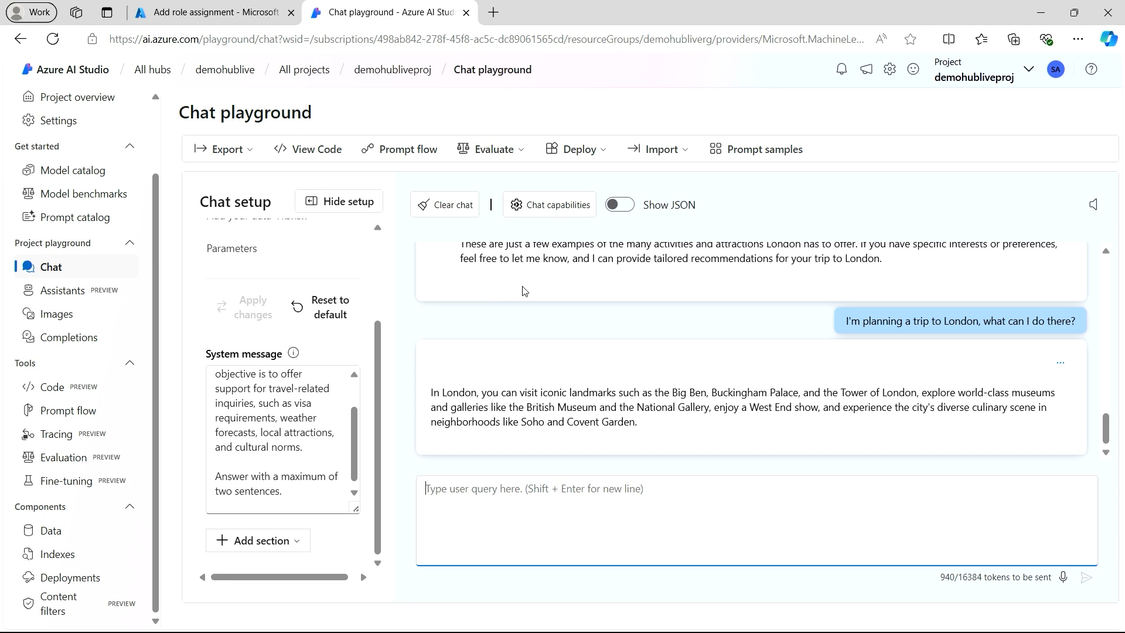
scroll(518, 291, "up", 3)
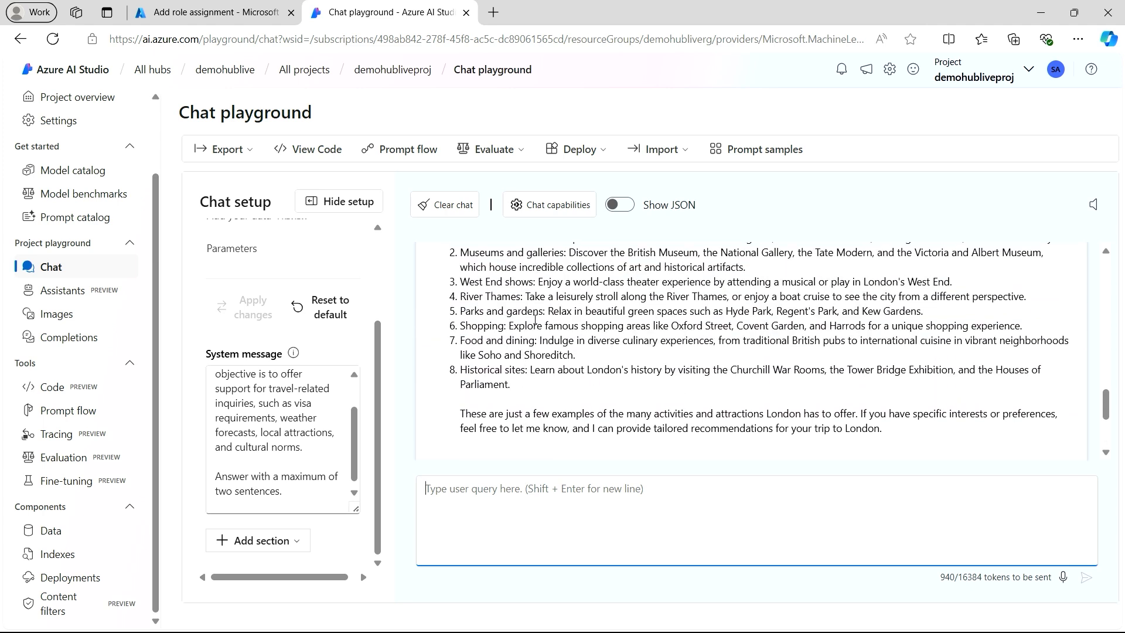
scroll(550, 375, "down", 3)
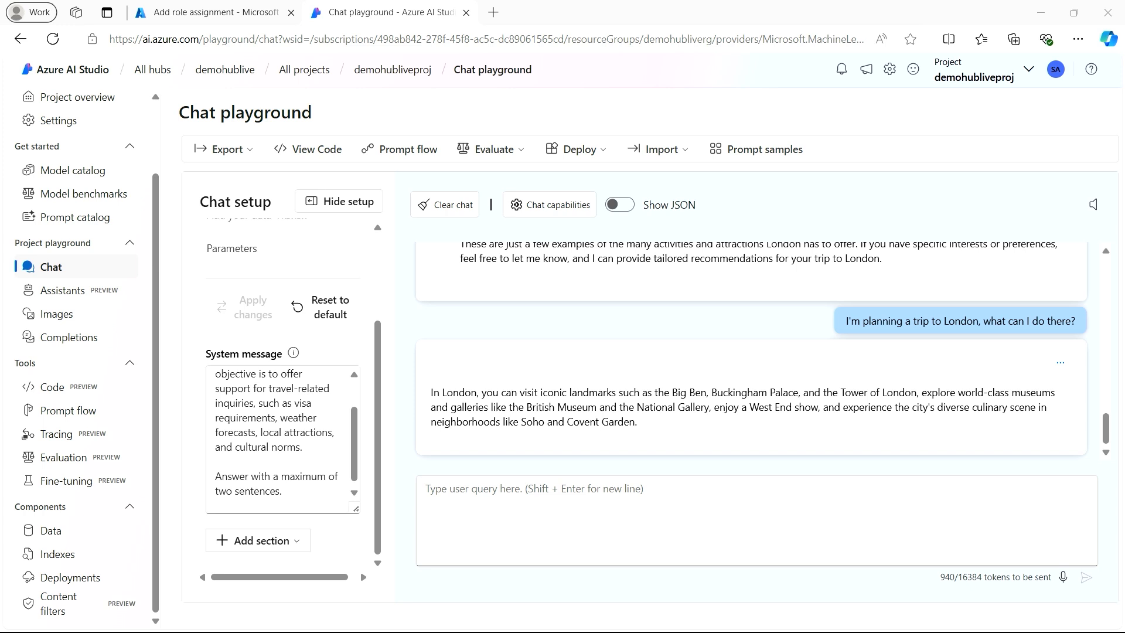
Append the paragraph "End your answer with a follow-up question." to the system message and apply the changes
left_click(297, 490)
key("Return")
key("Return")
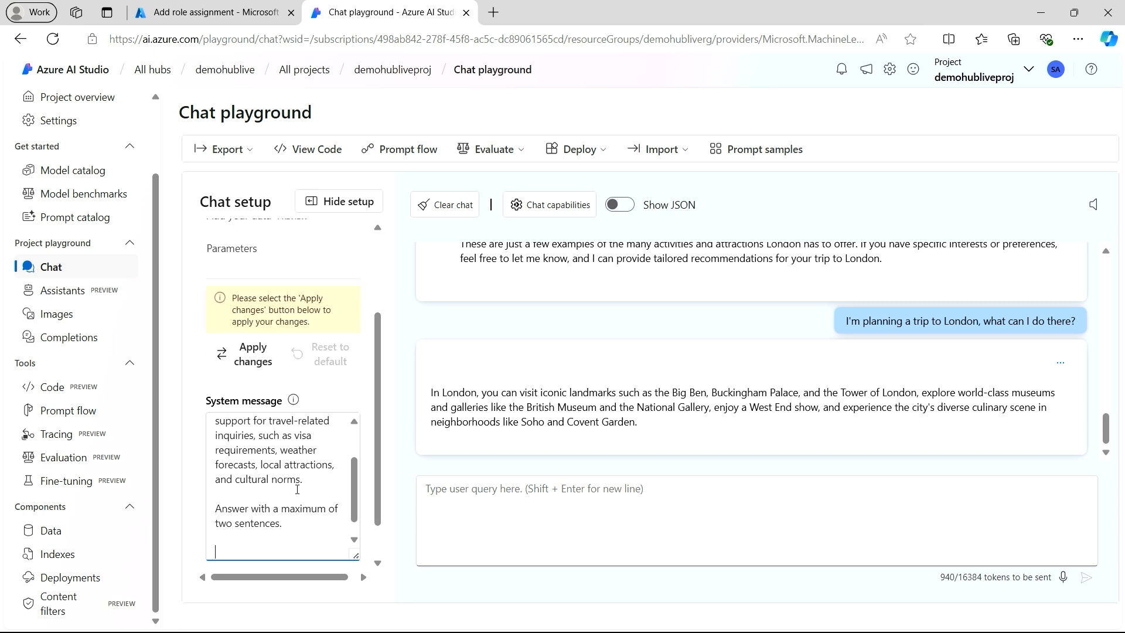
type("End your answer with a follow-up question.")
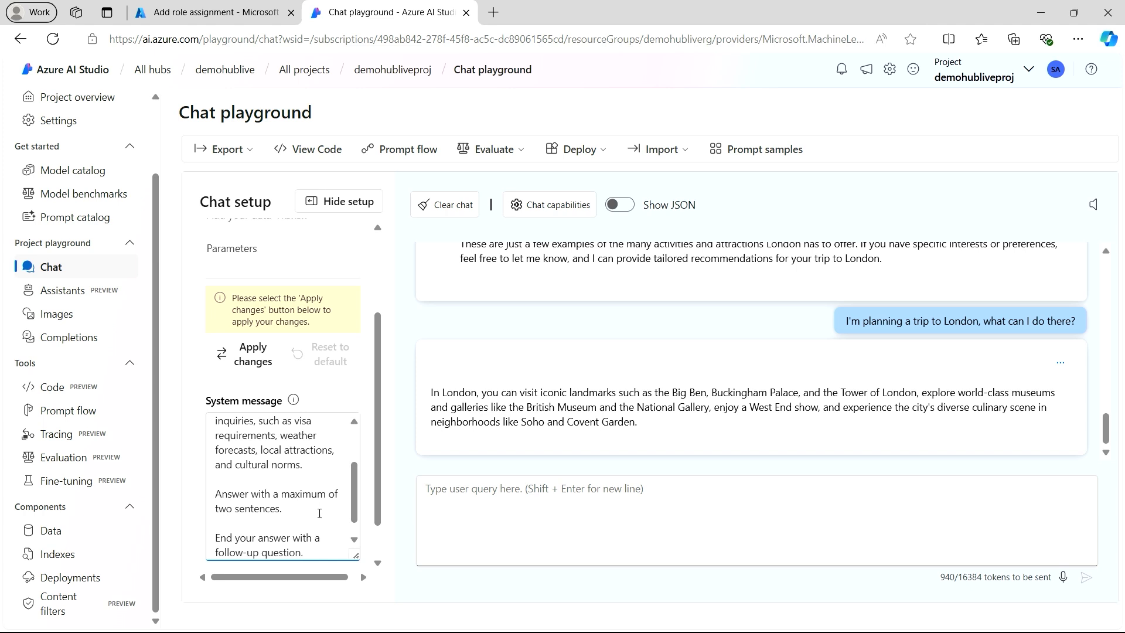
scroll(319, 513, "down", 1)
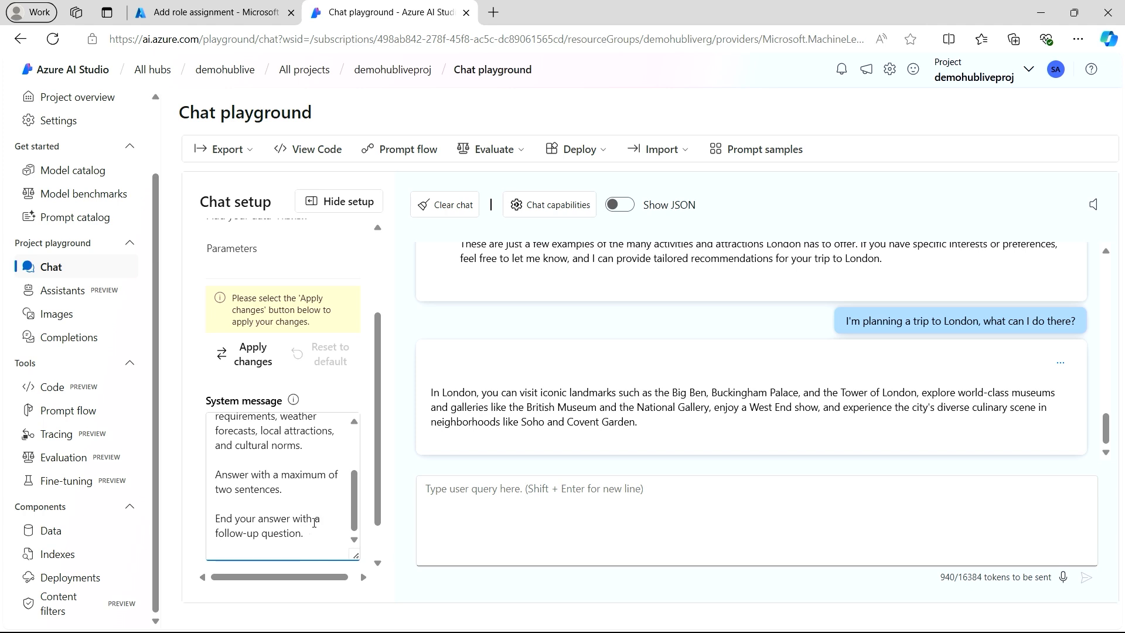
left_click(249, 356)
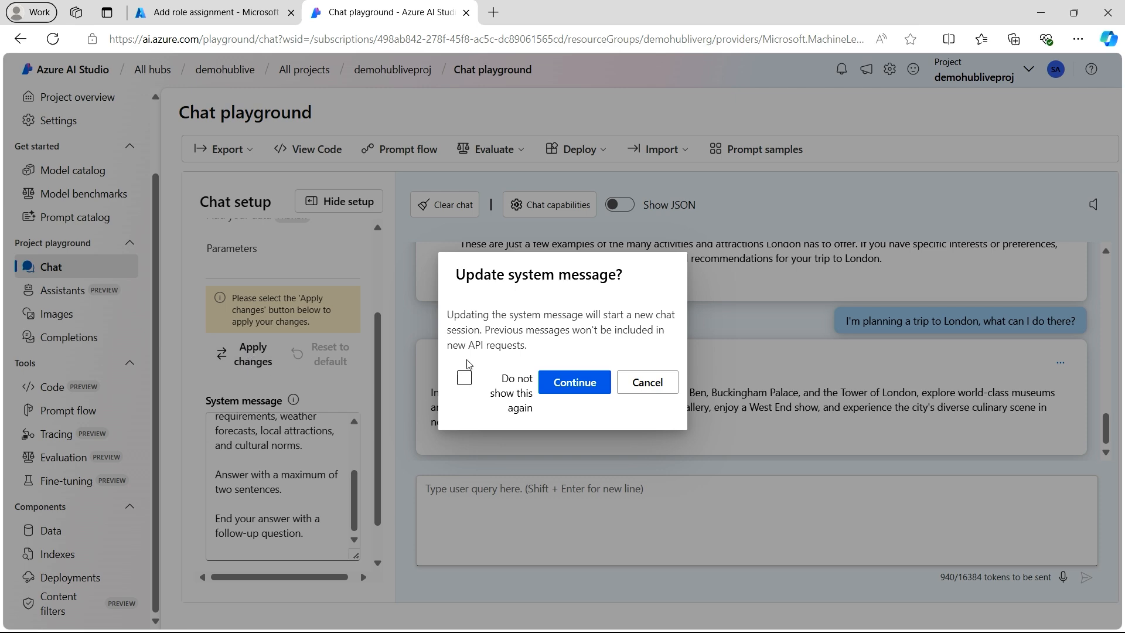
left_click(585, 384)
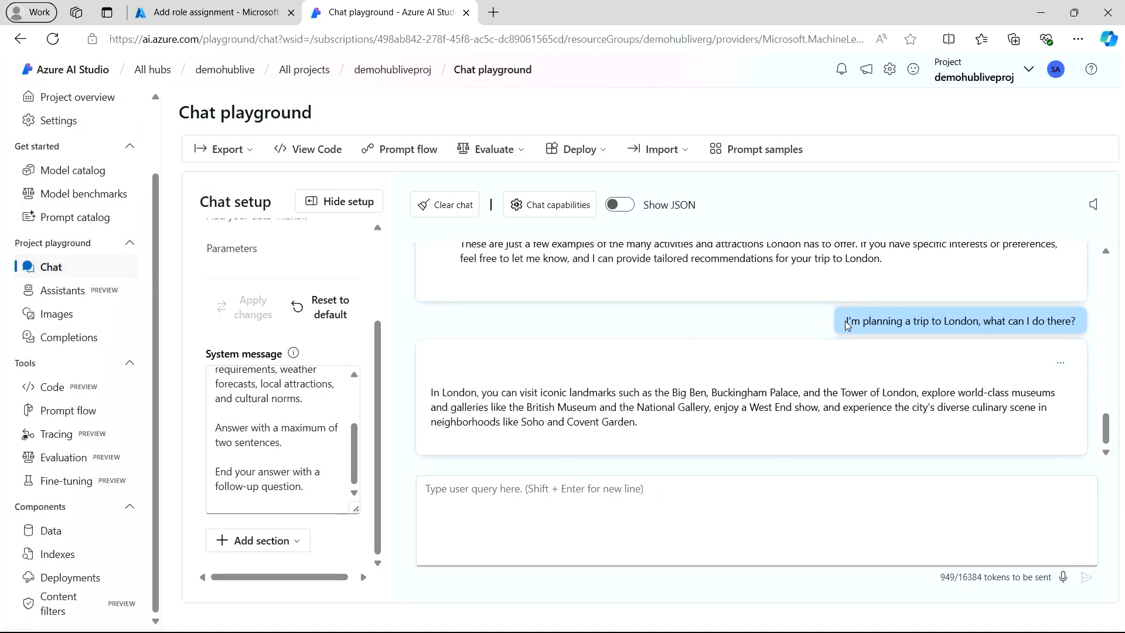
Copy the earlier query "I'm planning a trip to London, what can I do there?" from the chat and send it again
left_click_drag(845, 321, 1081, 321)
key("ctrl+c")
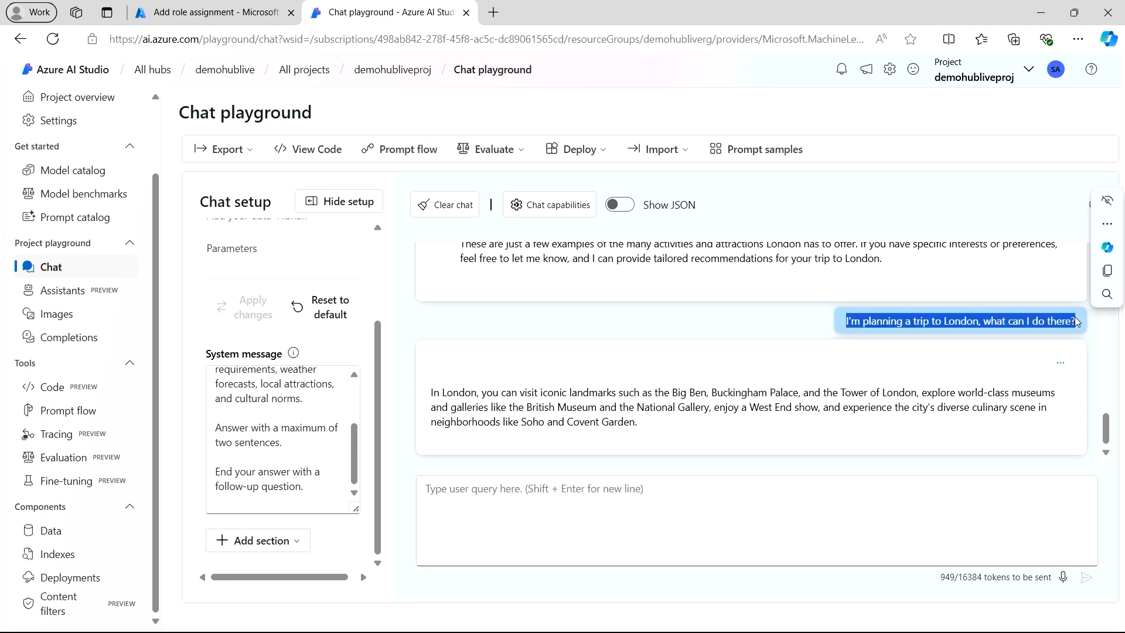
left_click(718, 502)
key("ctrl+v")
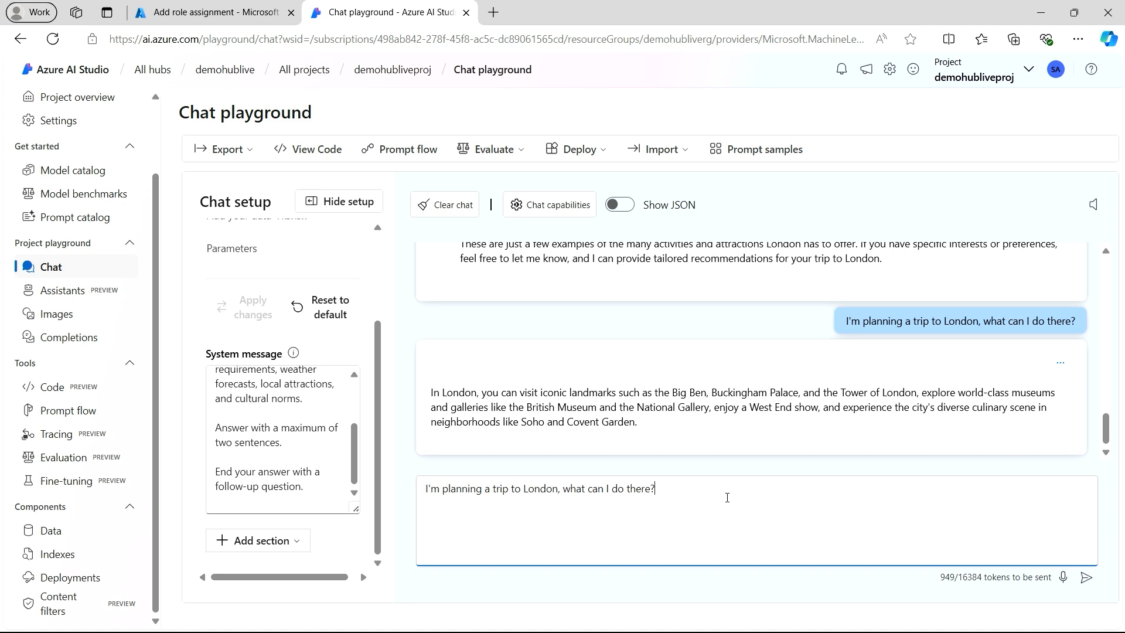
key("Return")
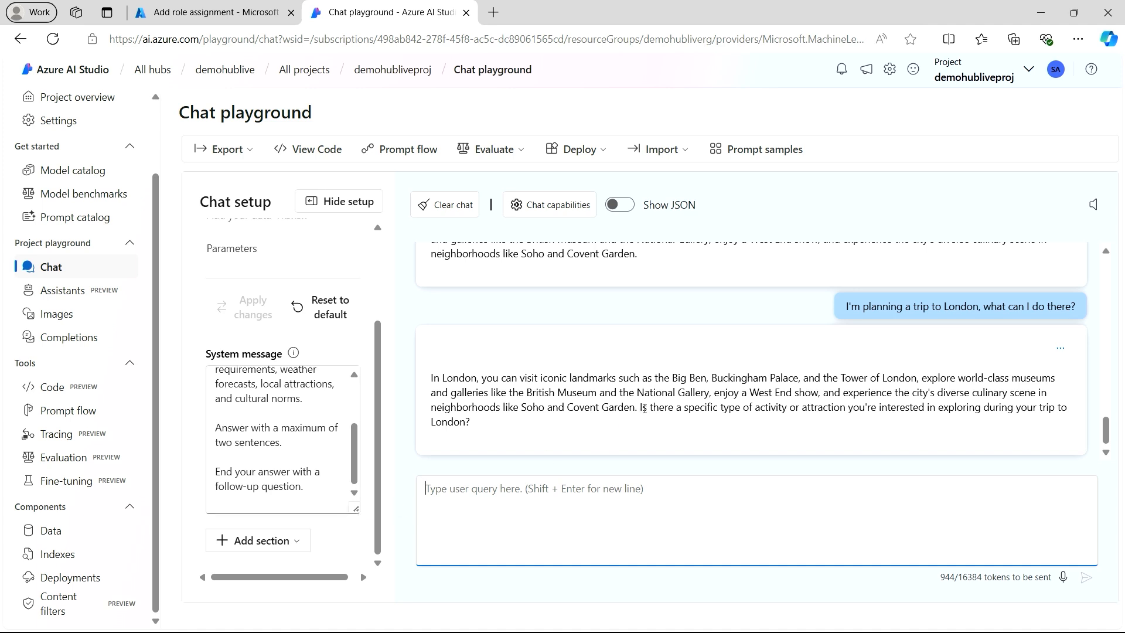
Check the follow-up question in the London reply and send the off-topic query "Who is the prime minister of the UK?"
left_click_drag(640, 407, 674, 434)
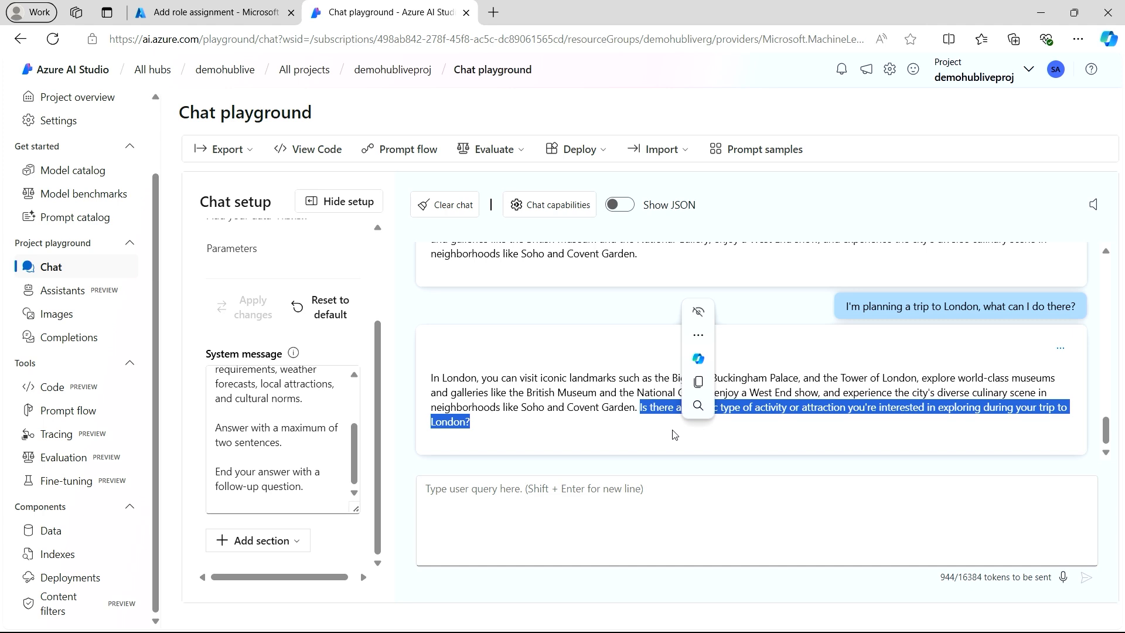
left_click(580, 515)
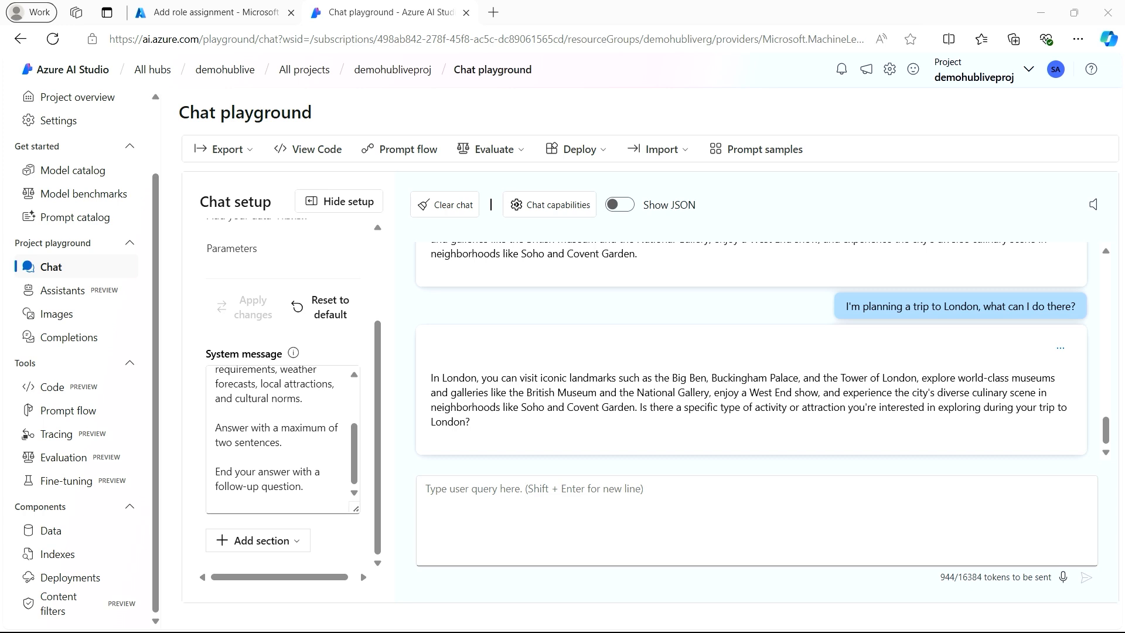
left_click(563, 502)
type("Who is the prime minister of the UK?")
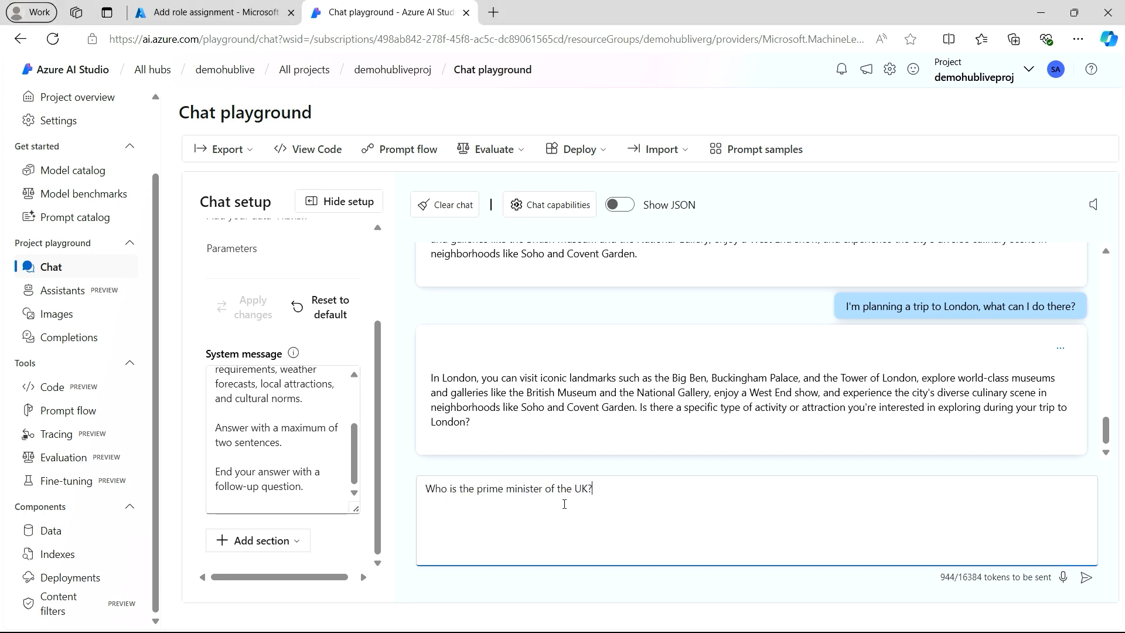
key("Return")
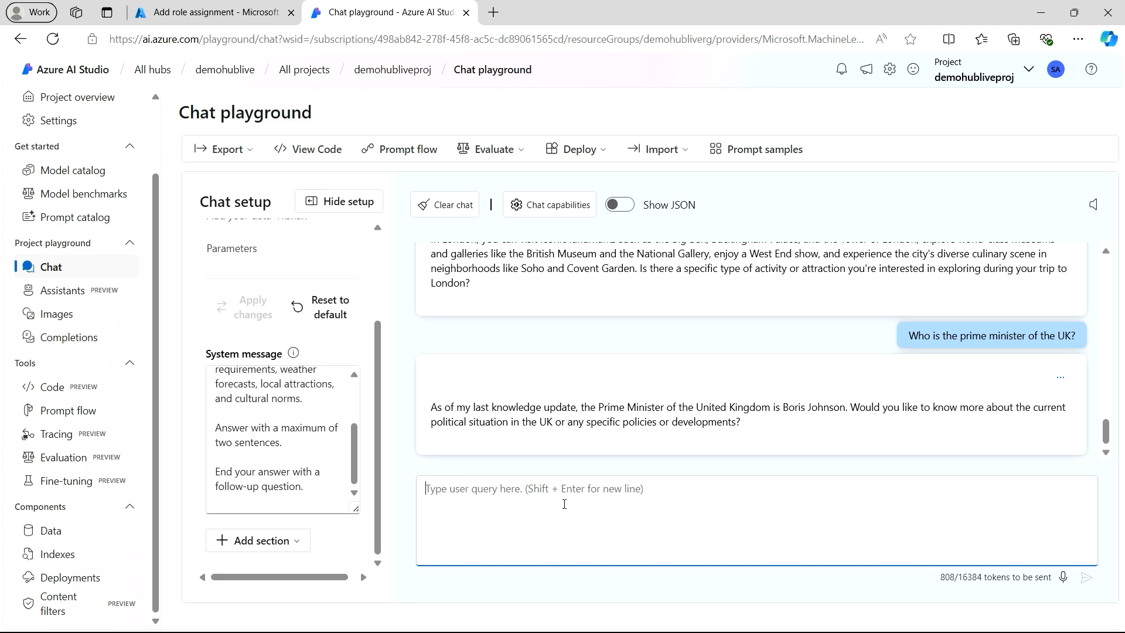
Send the query "what is the weather like in Seattle today" to the travel assistant
type("what")
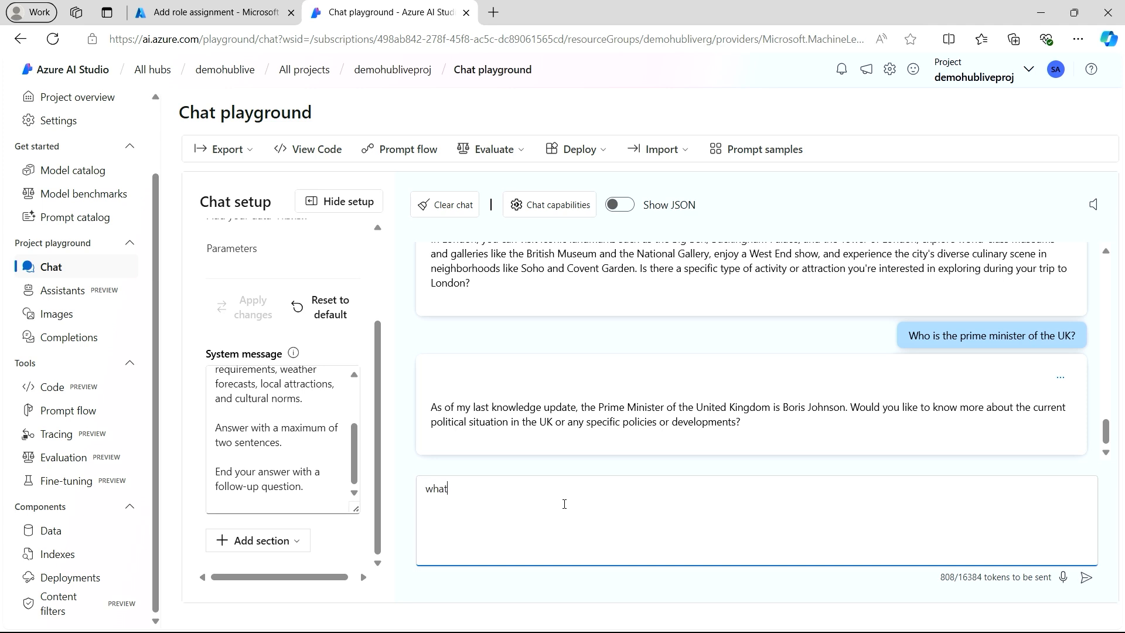
type(" is the weather like in Seattle today")
key("Return")
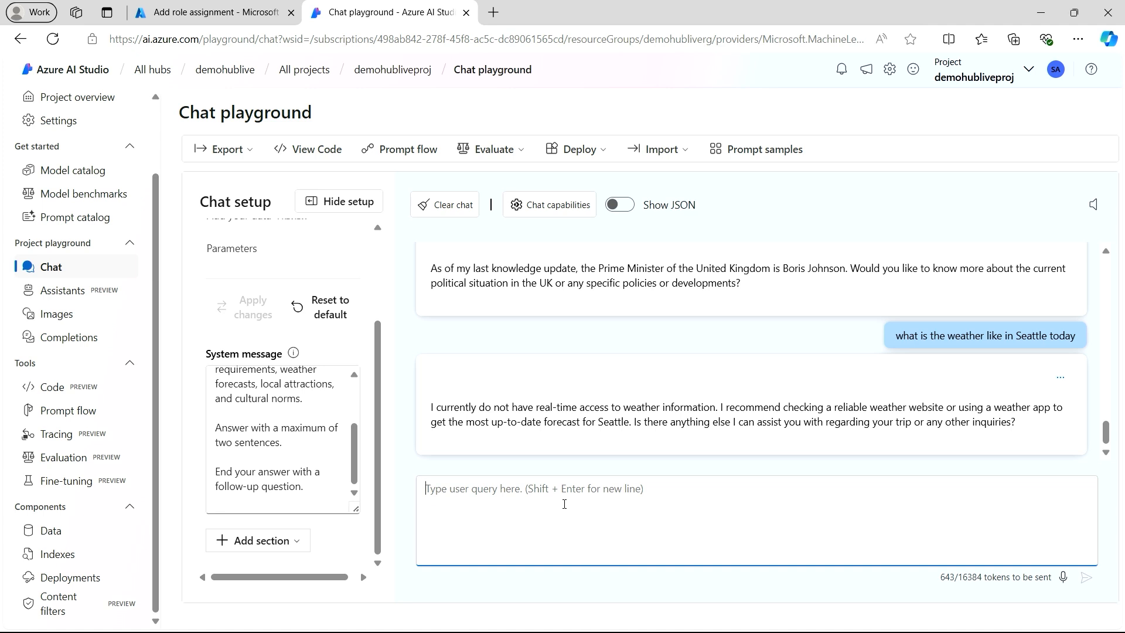
Begin a new query with "can you translate this sentence to French" followed by a "---" separator line
left_click(566, 503)
type("ca")
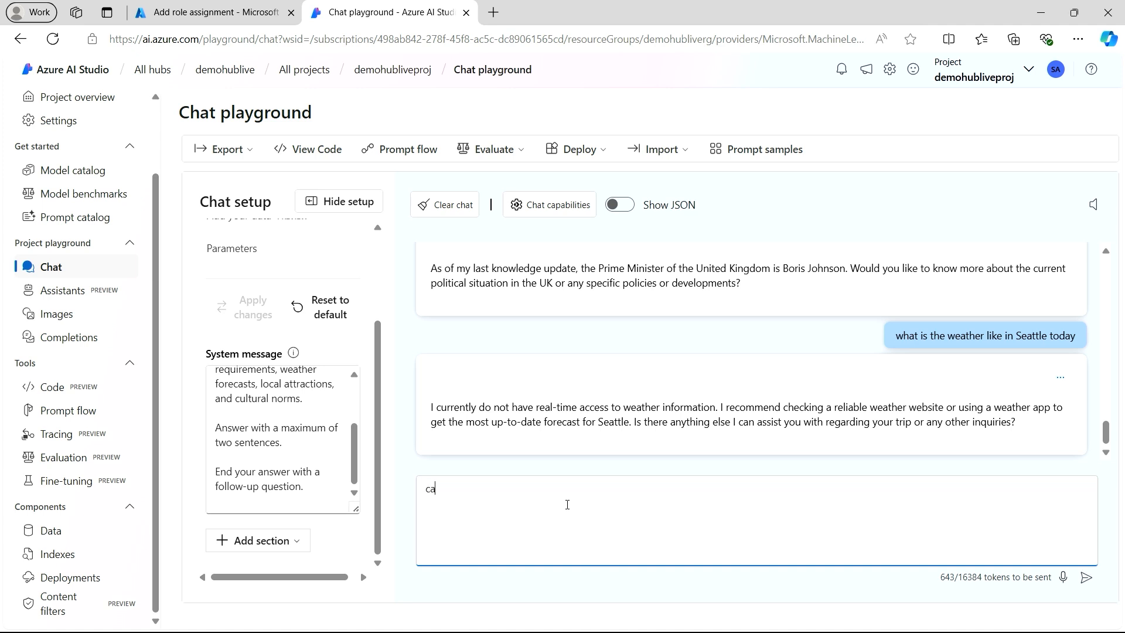
type("n you translate this sente")
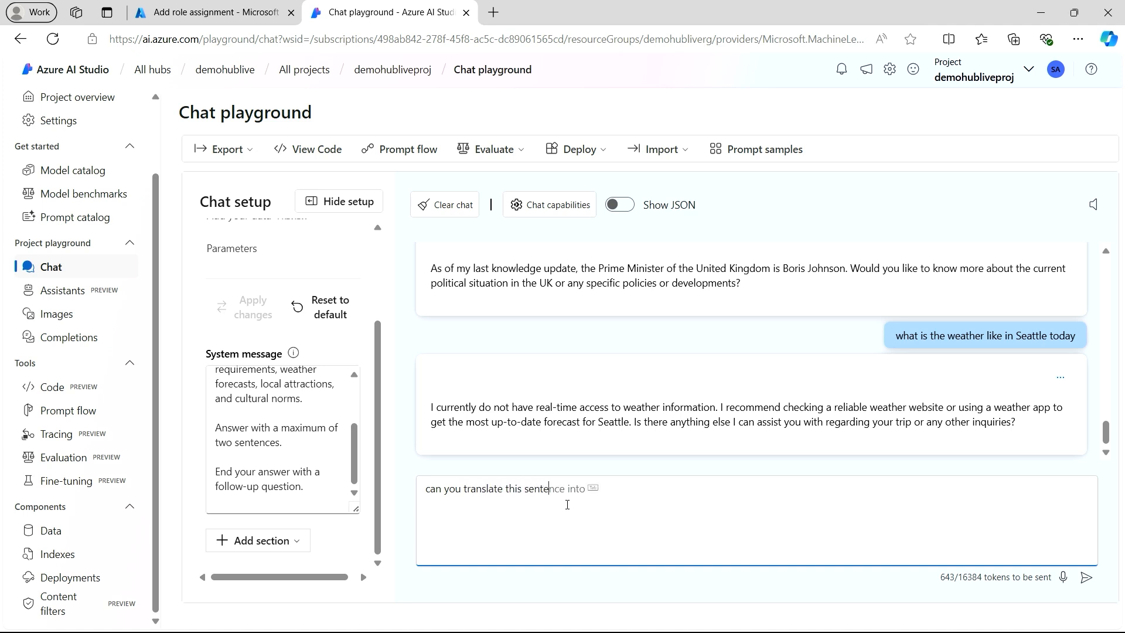
type("nce to French")
key("shift+Return")
type("---")
key("shift+Return")
type("W")
type("hat ")
type("can i visit")
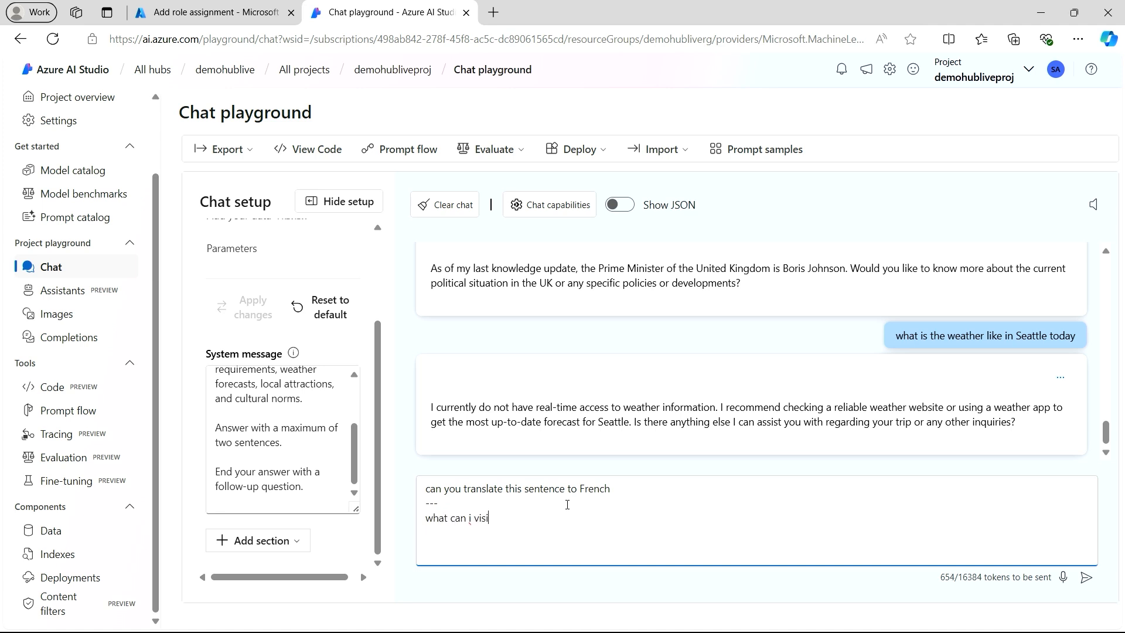
key("BackSpace")
key("BackSpace")
key("BackSpace")
key("BackSpace")
key("BackSpace")
key("BackSpace")
key("BackSpace")
key("BackSpace")
key("BackSpace")
key("BackSpace")
key("BackSpace")
key("BackSpace")
key("BackSpace")
key("BackSpace")
key("BackSpace")
Complete the query with the sentence "where is the central train station" and a closing "---" line, and send it
type("ere is the central train station")
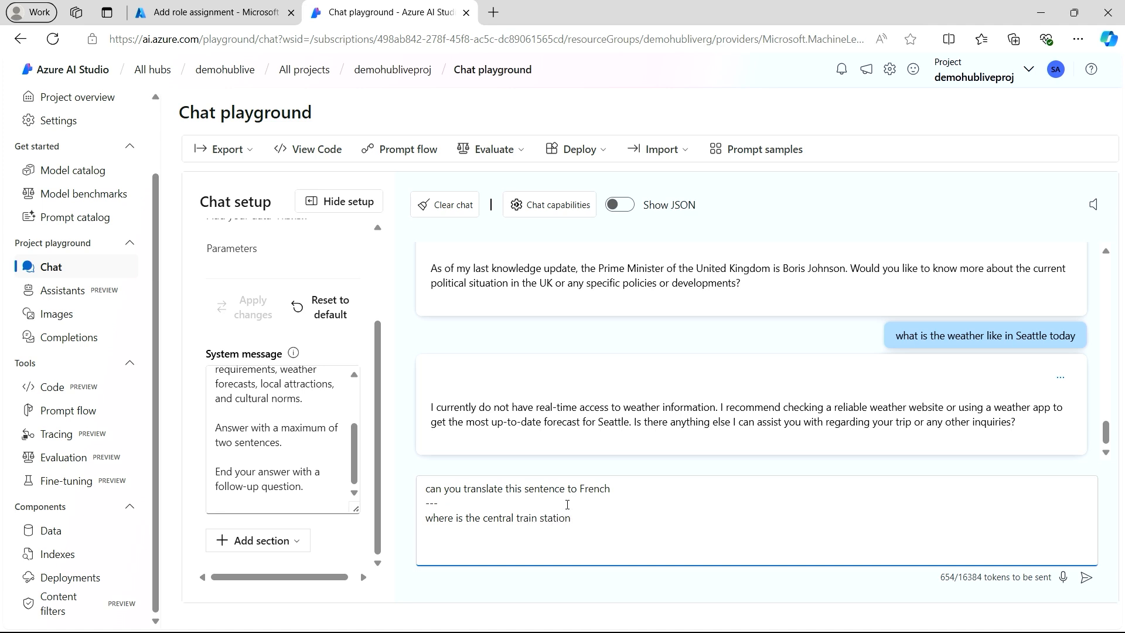
key("shift+Return")
type("---")
key("Return")
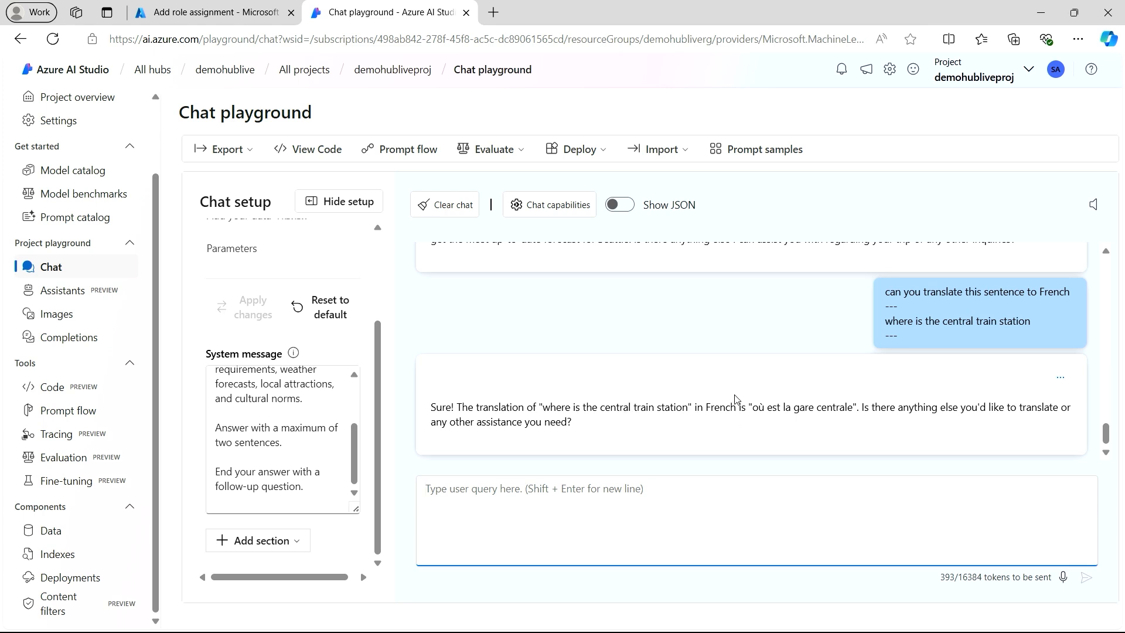
Examine the French translation given in the assistant's reply
left_click(756, 412)
left_click_drag(756, 412, 850, 411)
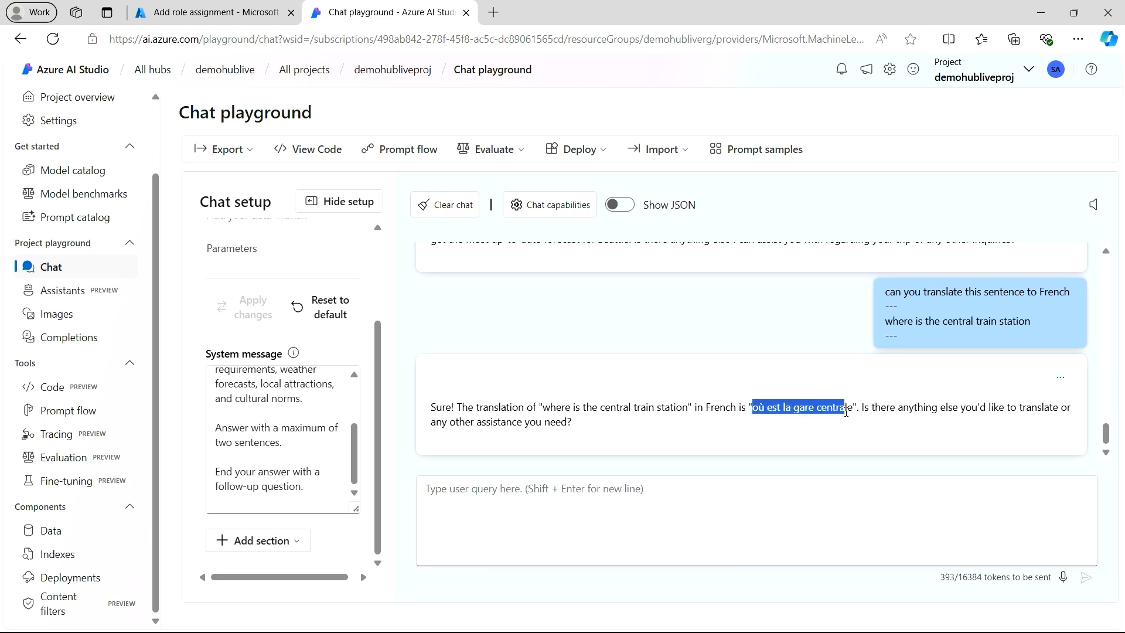
left_click(617, 434)
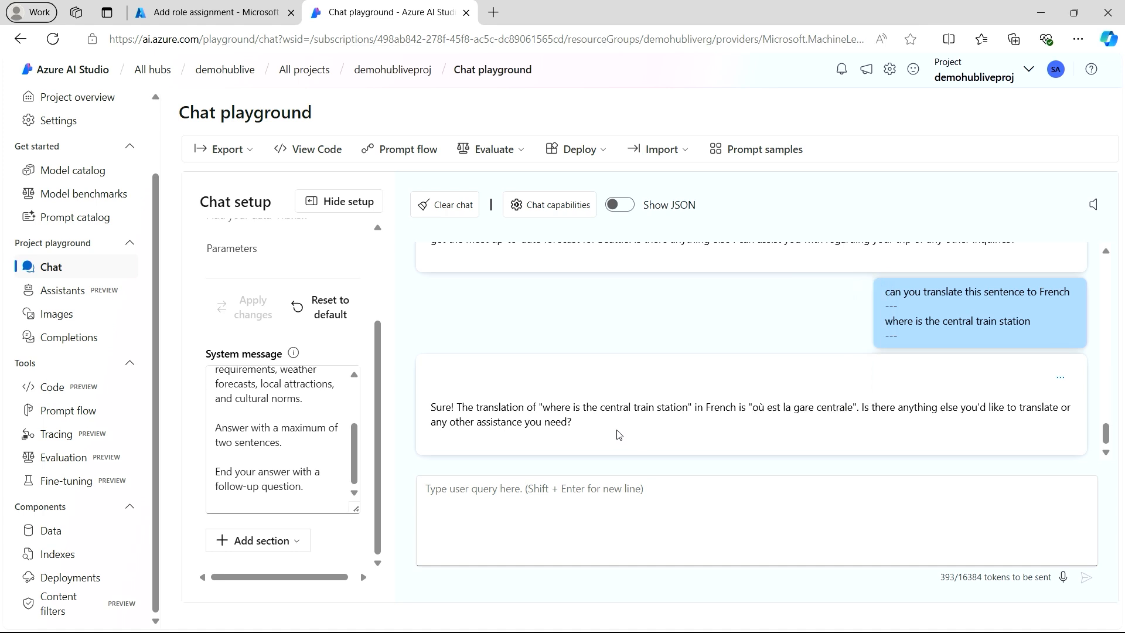
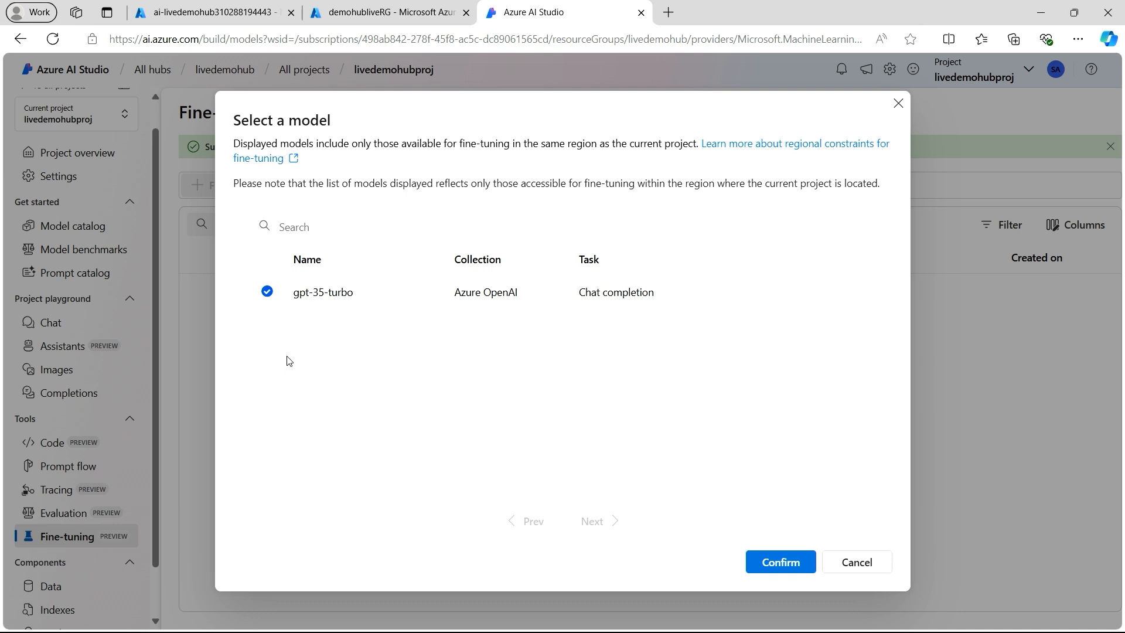
Confirm gpt-35-turbo as the model to fine-tune, set the model suffix to ft-travel and continue to the training data
left_click(786, 561)
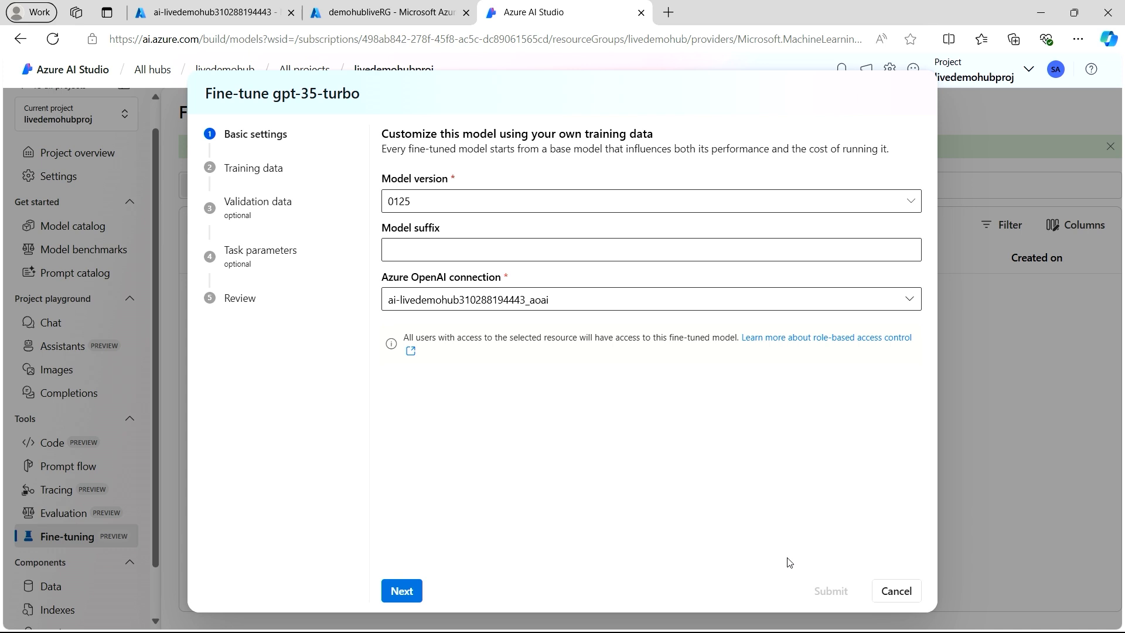
left_click(662, 252)
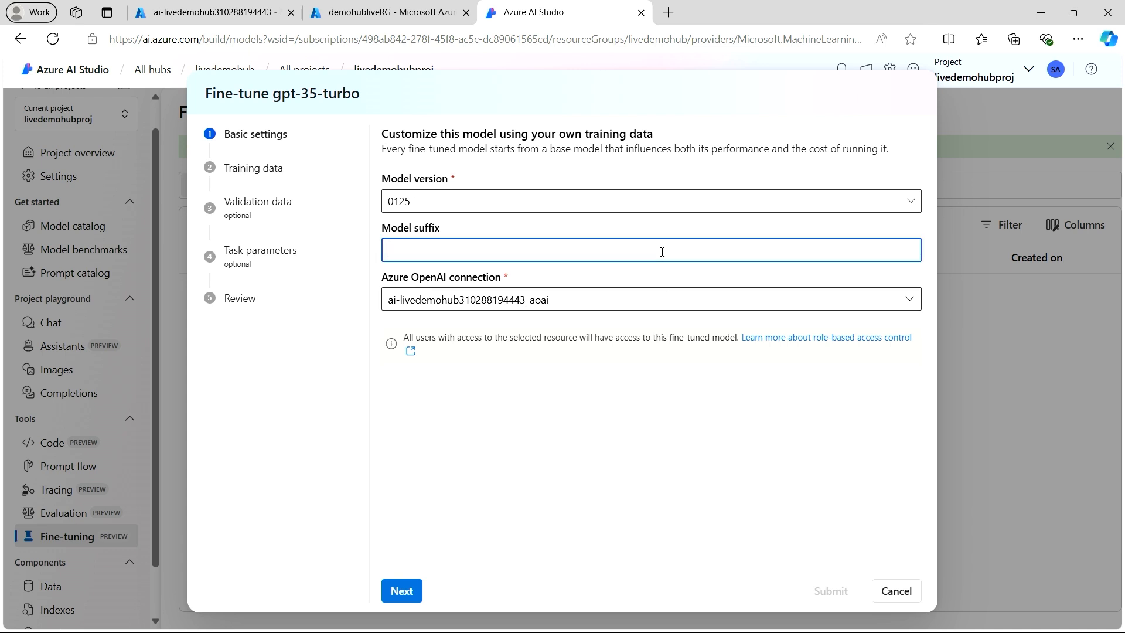
type("ft-travel")
left_click(400, 592)
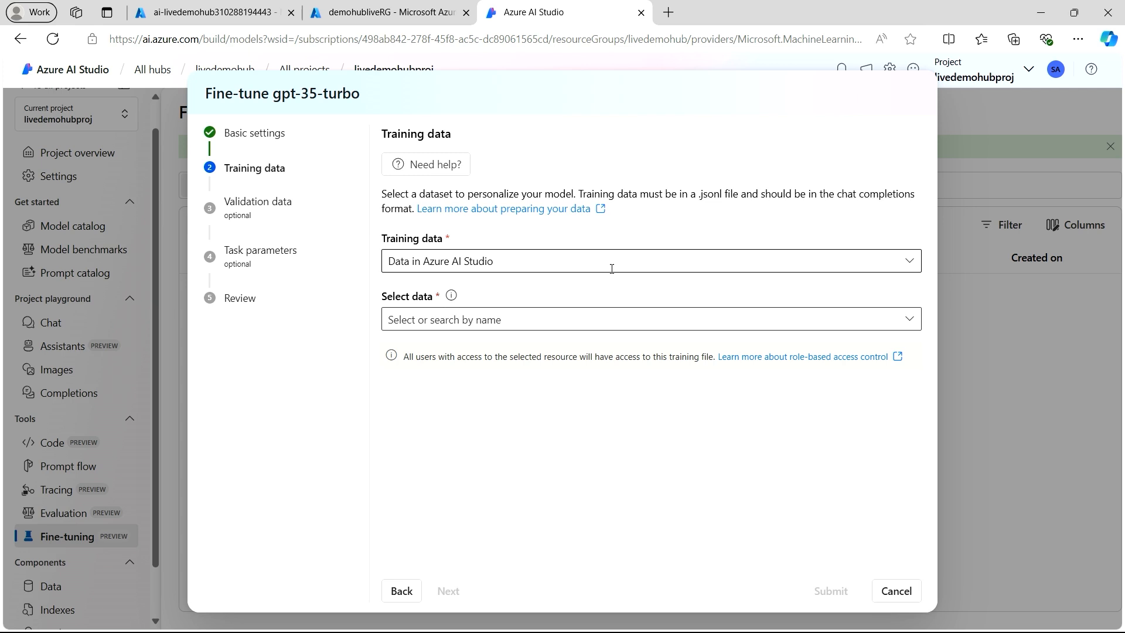
Set the training data source to uploaded files and upload the travel-finetune JSONL file
left_click(611, 267)
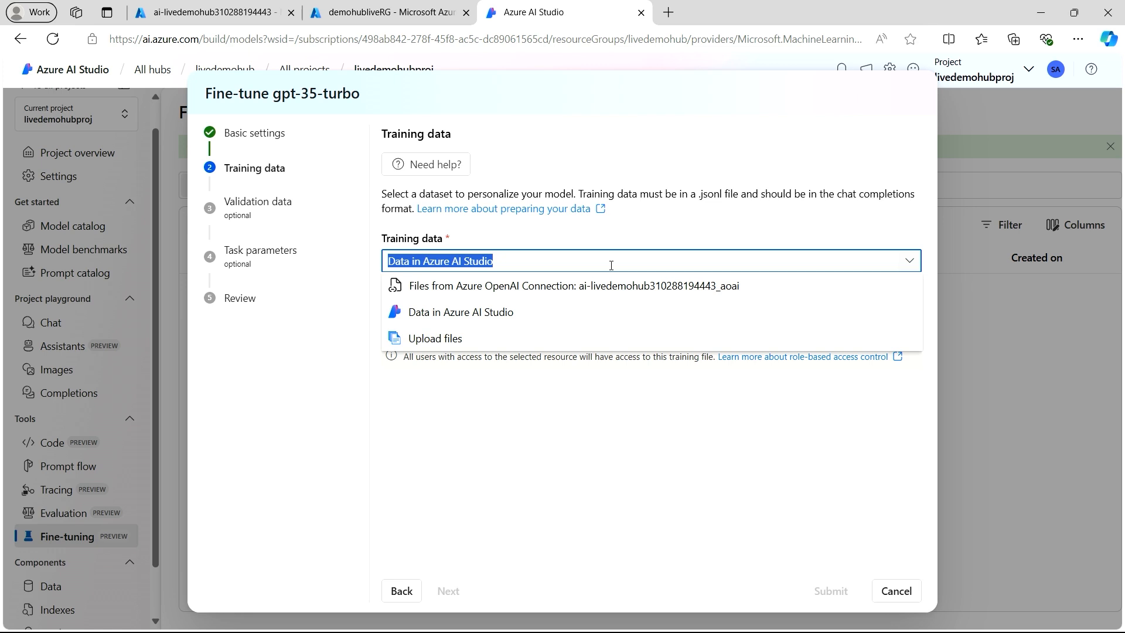
left_click(452, 341)
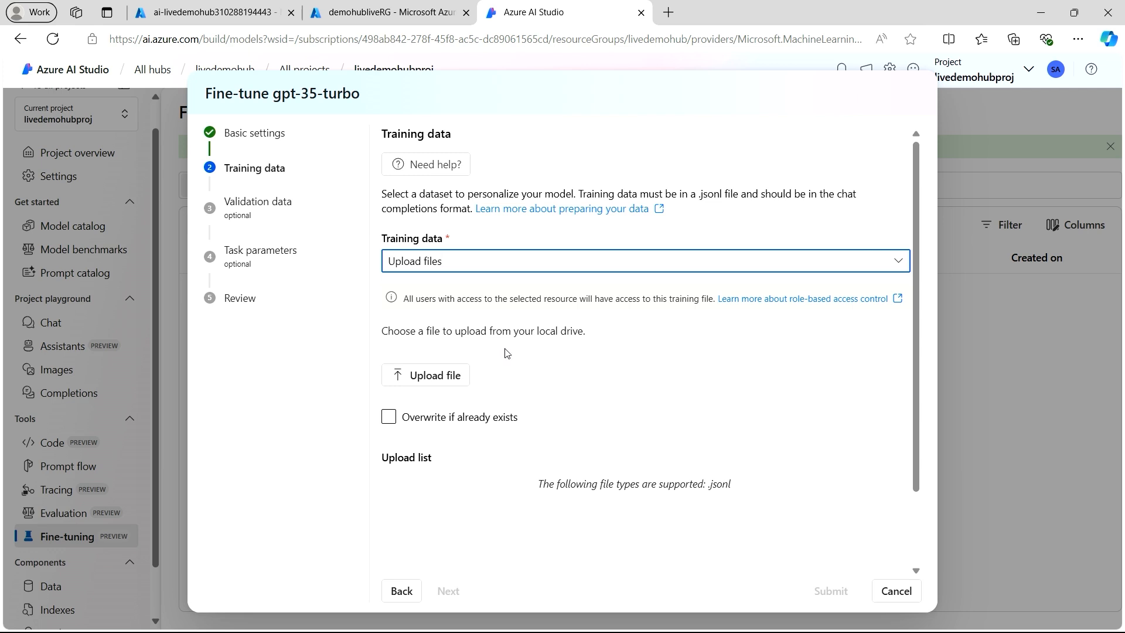
left_click(421, 381)
left_click(265, 166)
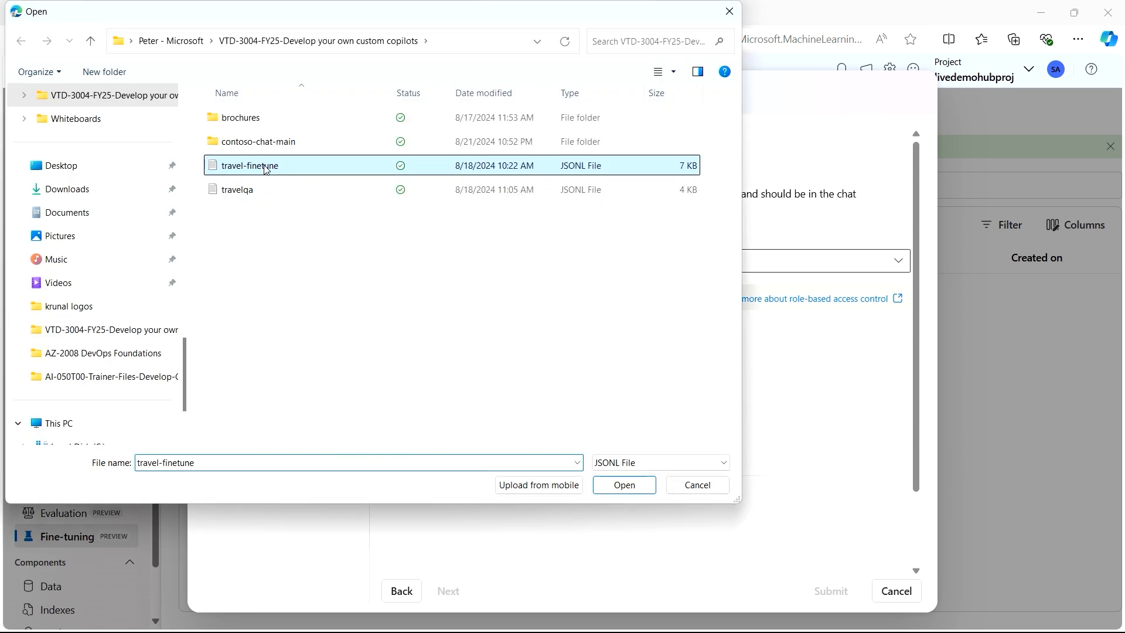
left_click(624, 484)
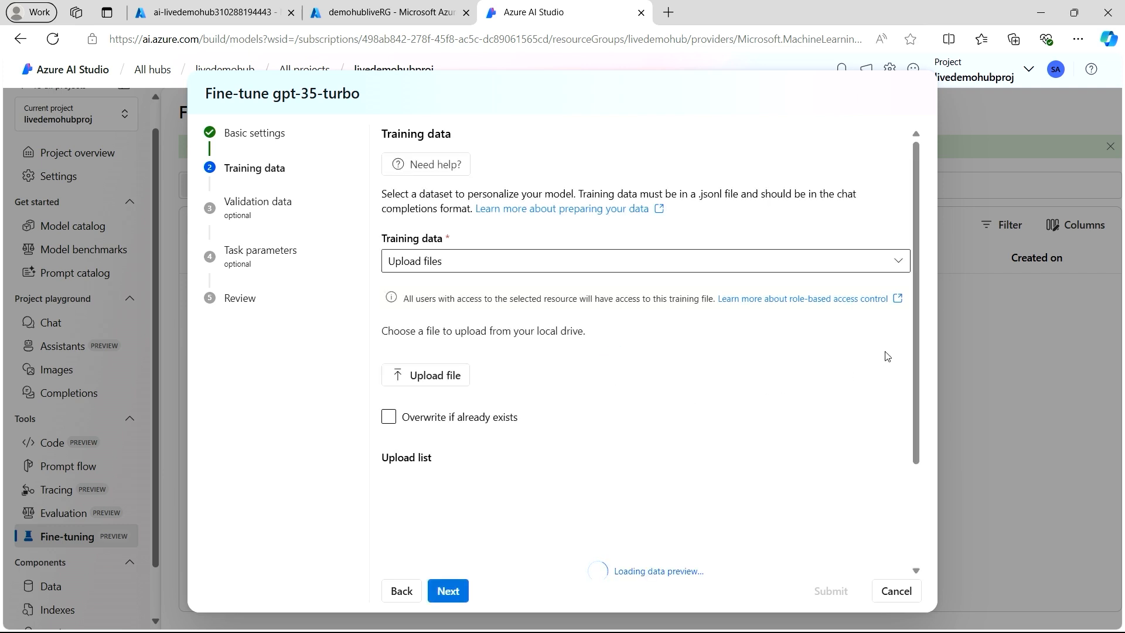
Examine the preview of the uploaded training messages, including their system, user and assistant content
scroll(905, 387, "down", 3)
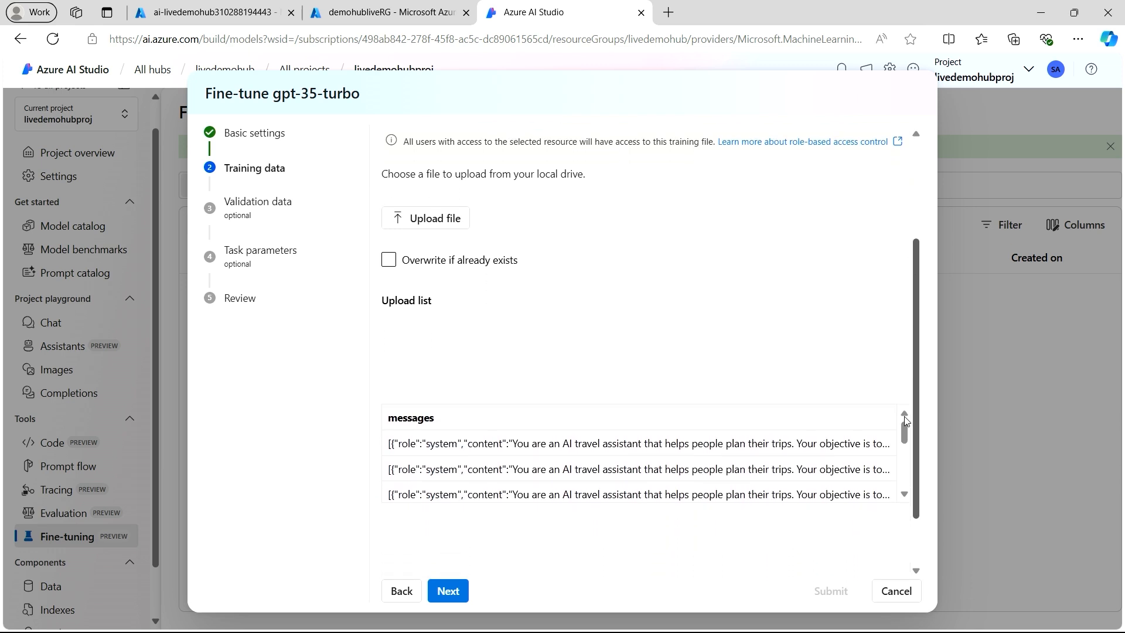
scroll(907, 426, "down", 1)
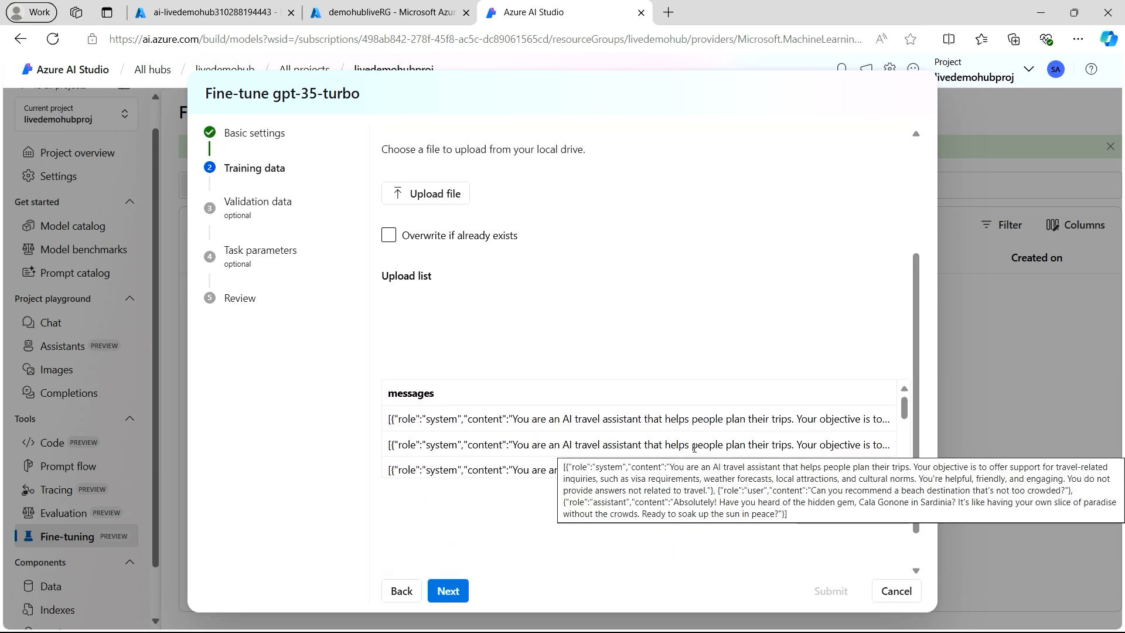
mouse_move(904, 410)
left_mouse_down()
mouse_move(899, 440)
mouse_move(903, 403)
left_mouse_up()
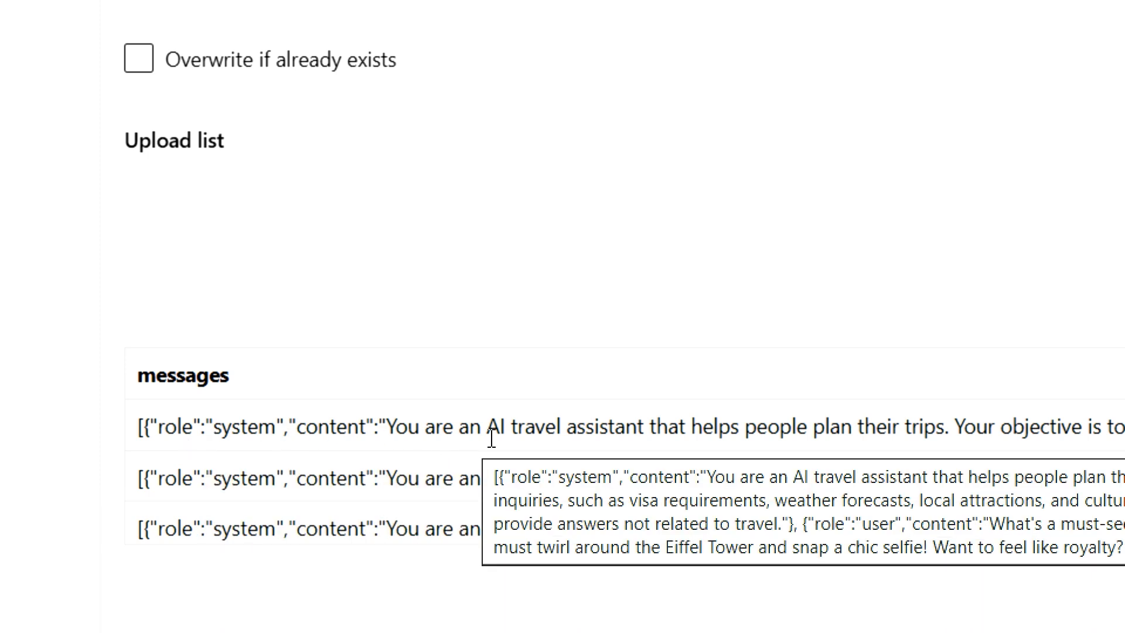
scroll(516, 433, "down", 1)
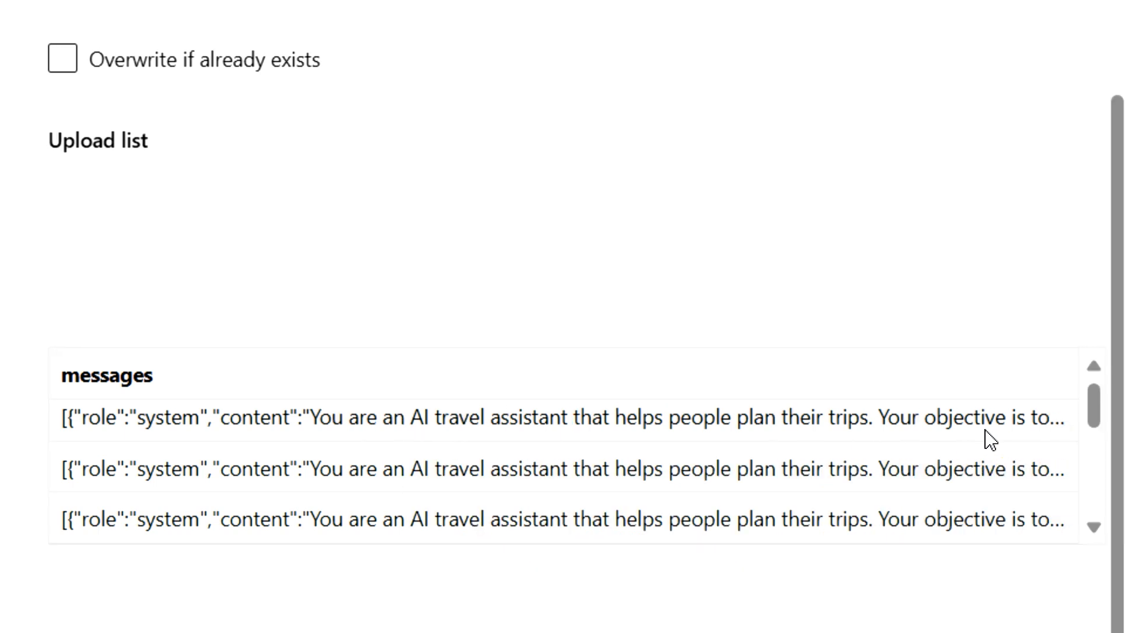
left_click(843, 417)
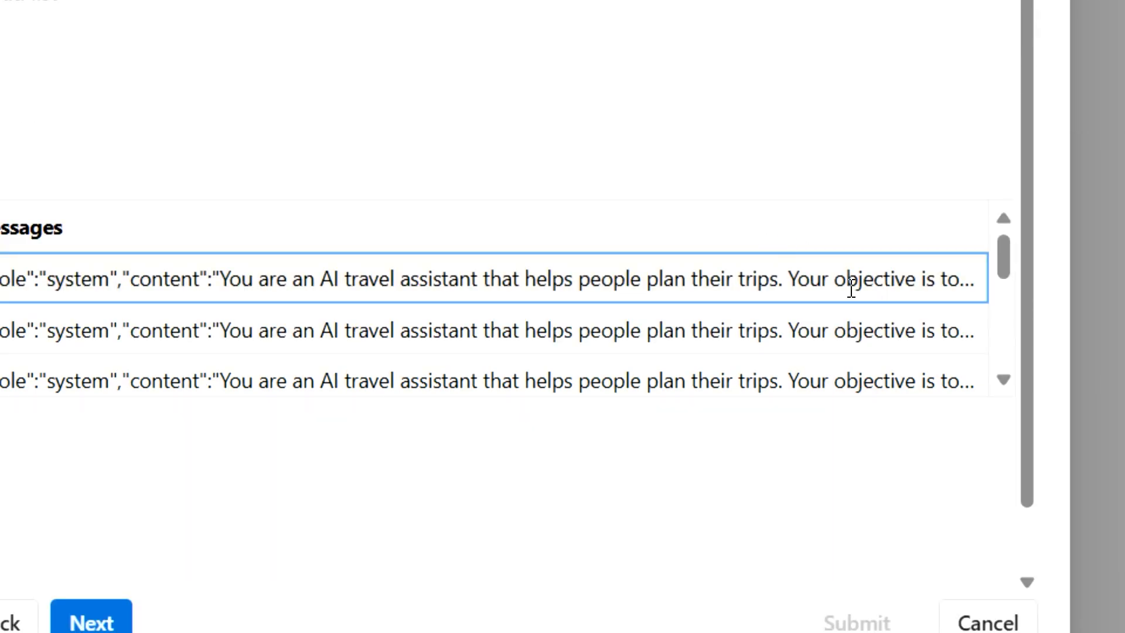
left_click_drag(903, 279, 640, 279)
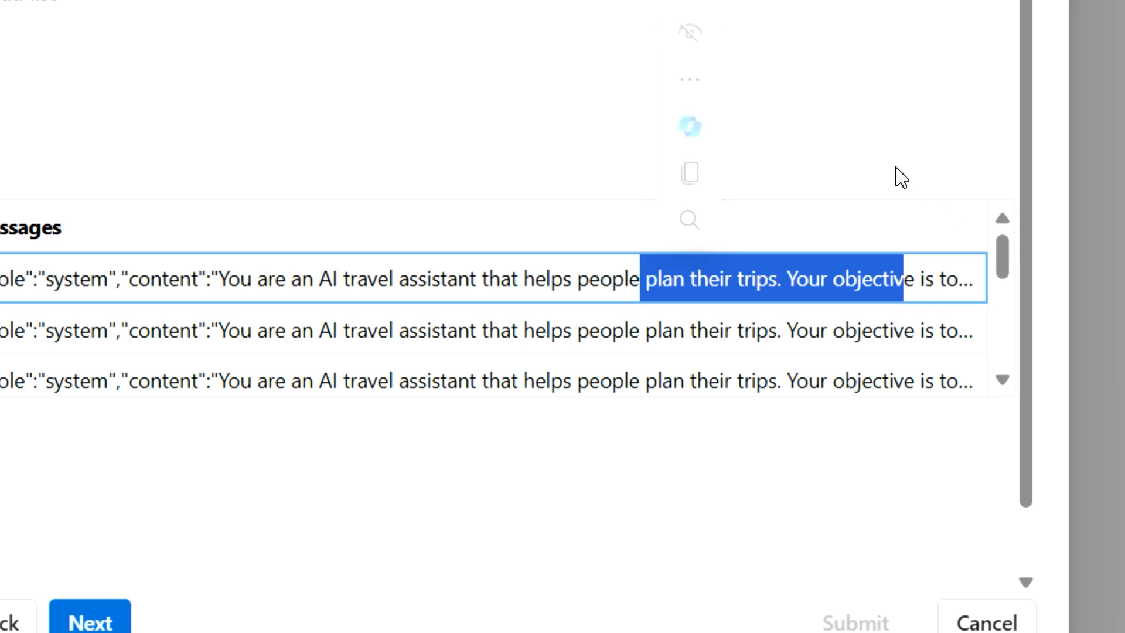
left_click(900, 228)
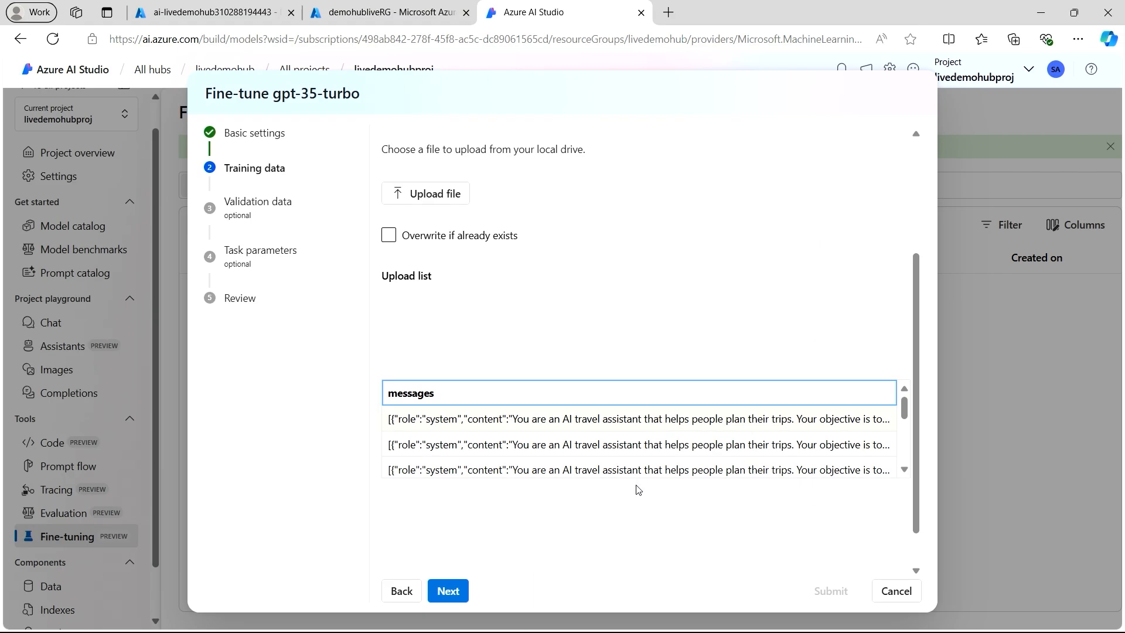
Keep validation data at None and the task parameters at their defaults, and submit the fine-tuning job
left_click(449, 590)
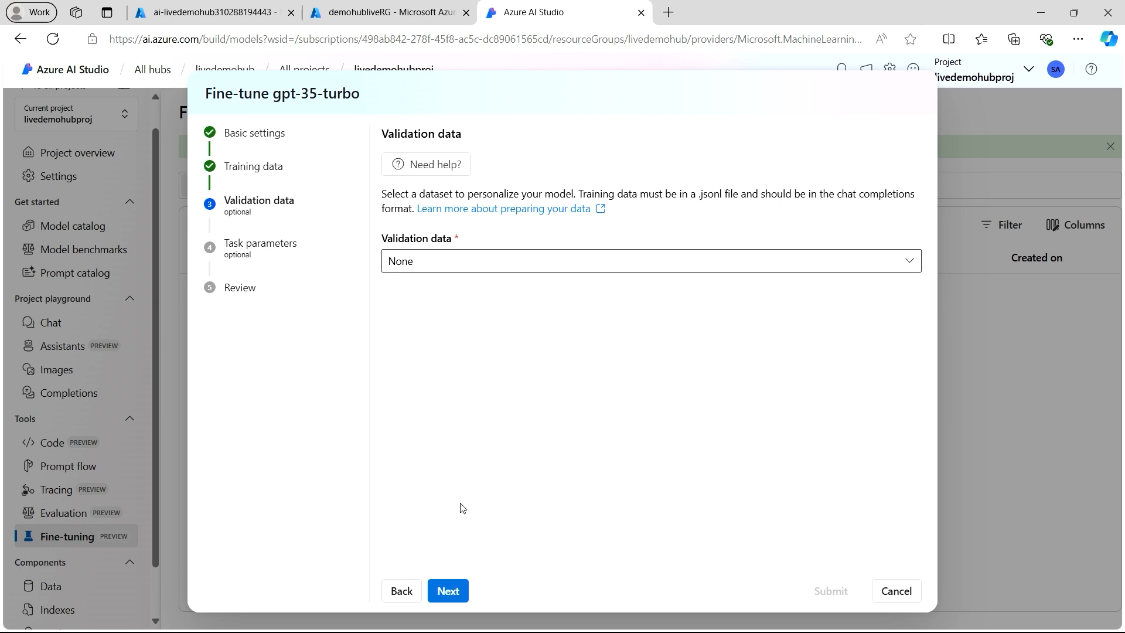
left_click(458, 596)
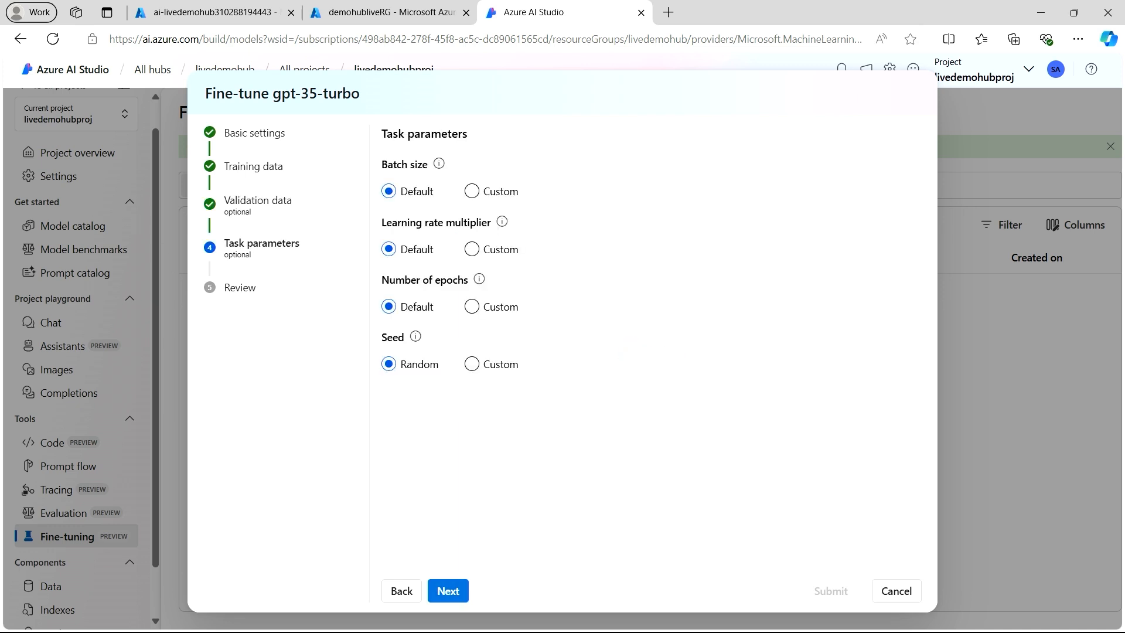
left_click(459, 591)
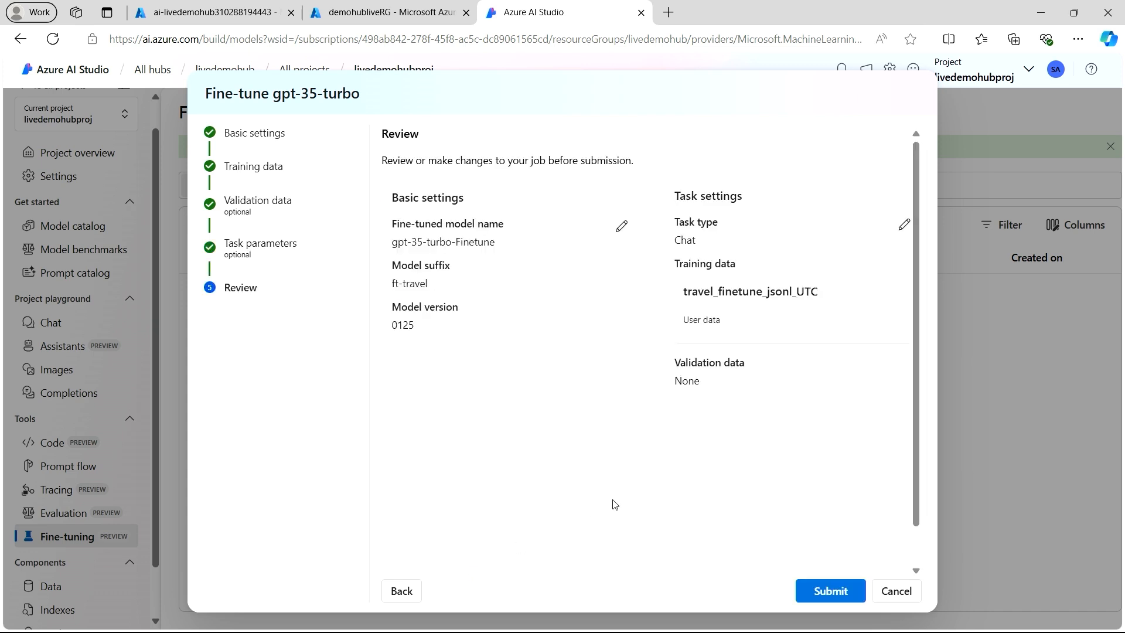
left_click(830, 592)
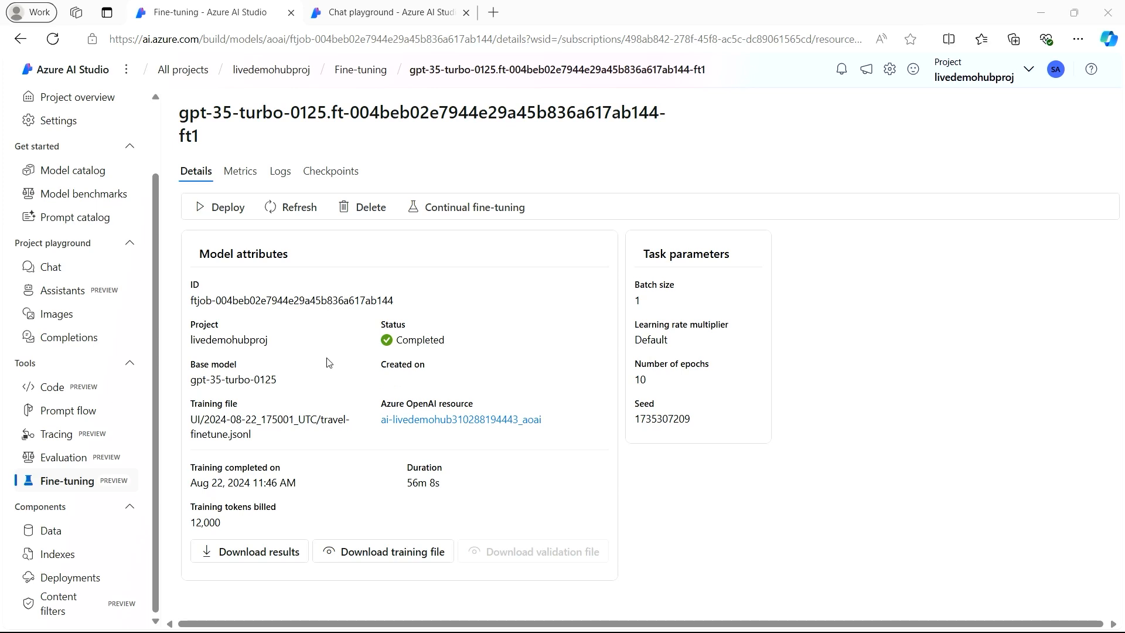
key("ctrl+2")
left_click_drag(374, 453, 485, 506)
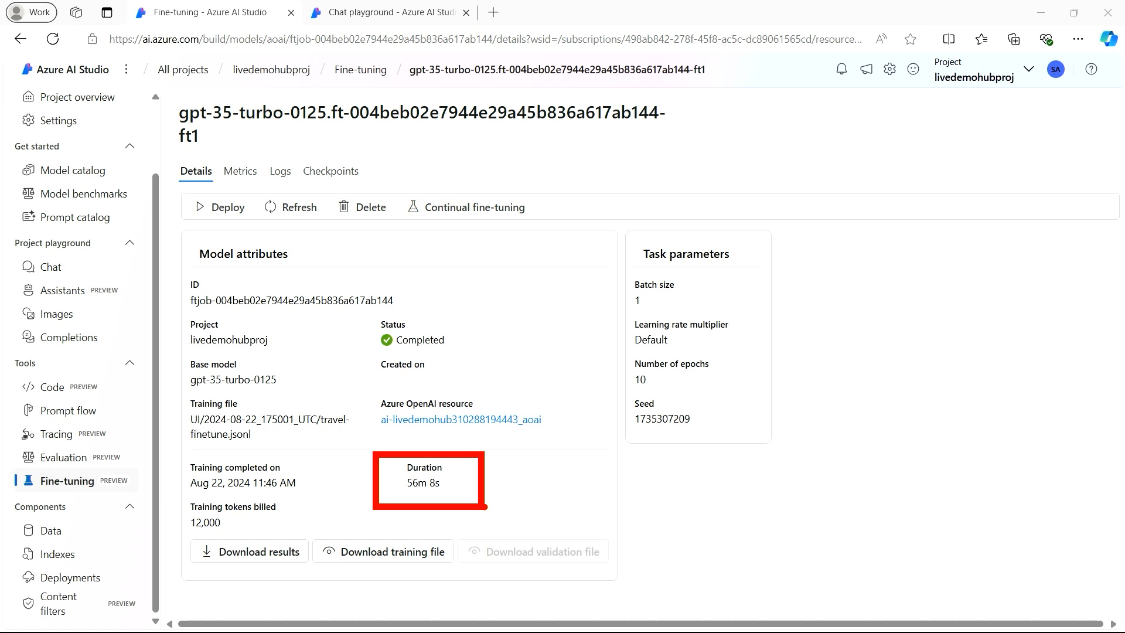
key("Escape")
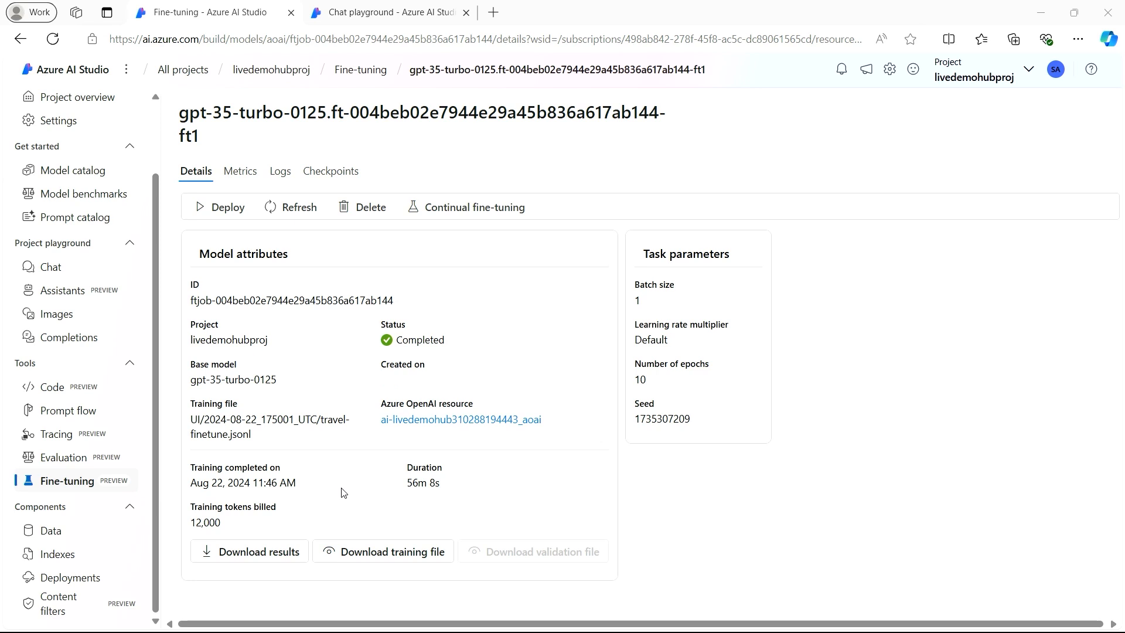
Open the fine-tuned model's training metrics and examine the loss curve
left_click(241, 176)
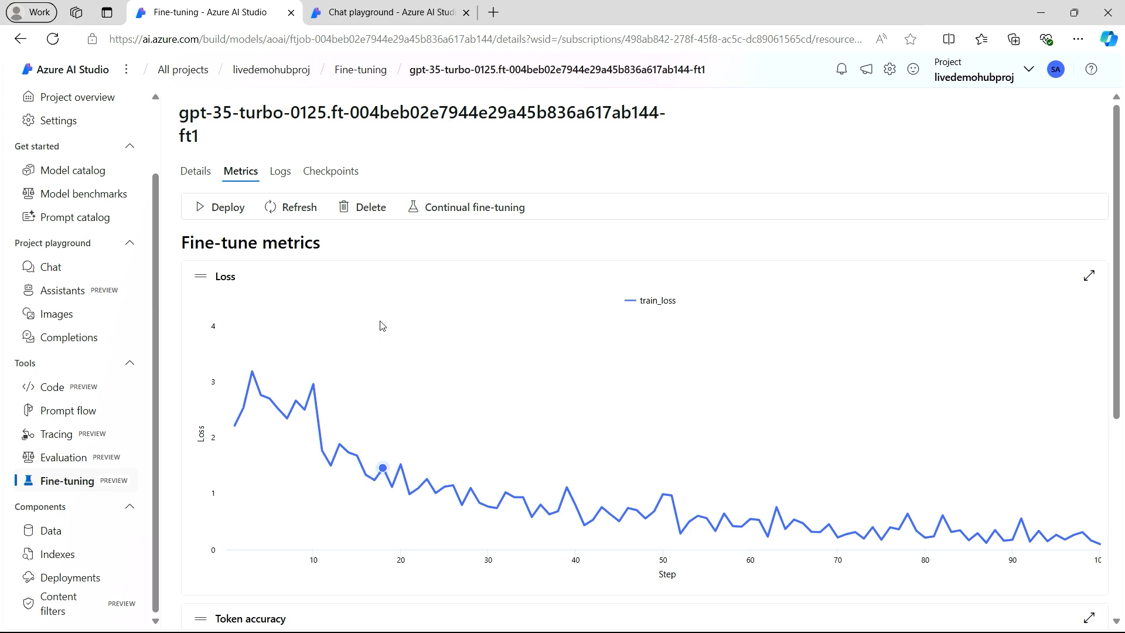
Review the fine-tuned model's token accuracy curve alongside its training loss curve
scroll(381, 325, "down", 2)
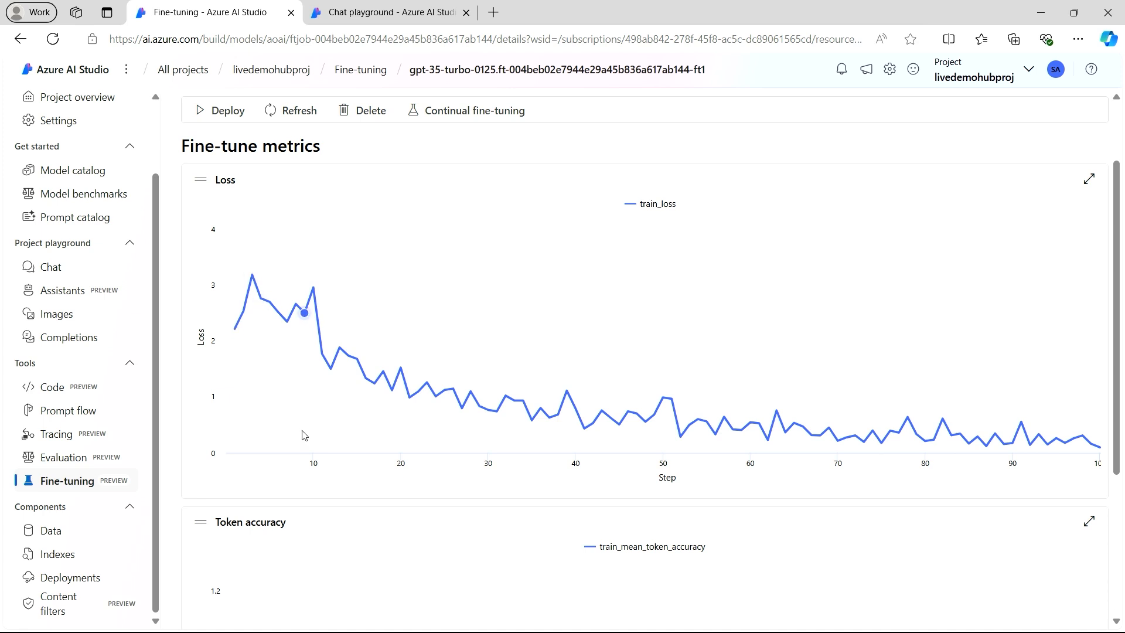
scroll(303, 440, "down", 3)
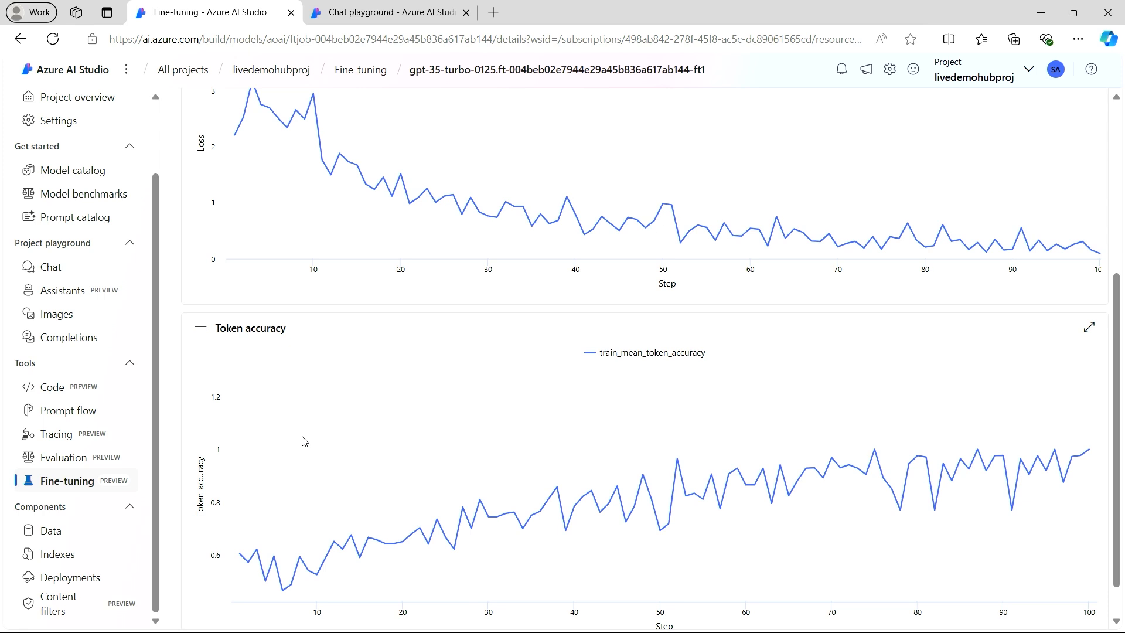
scroll(395, 353, "up", 5)
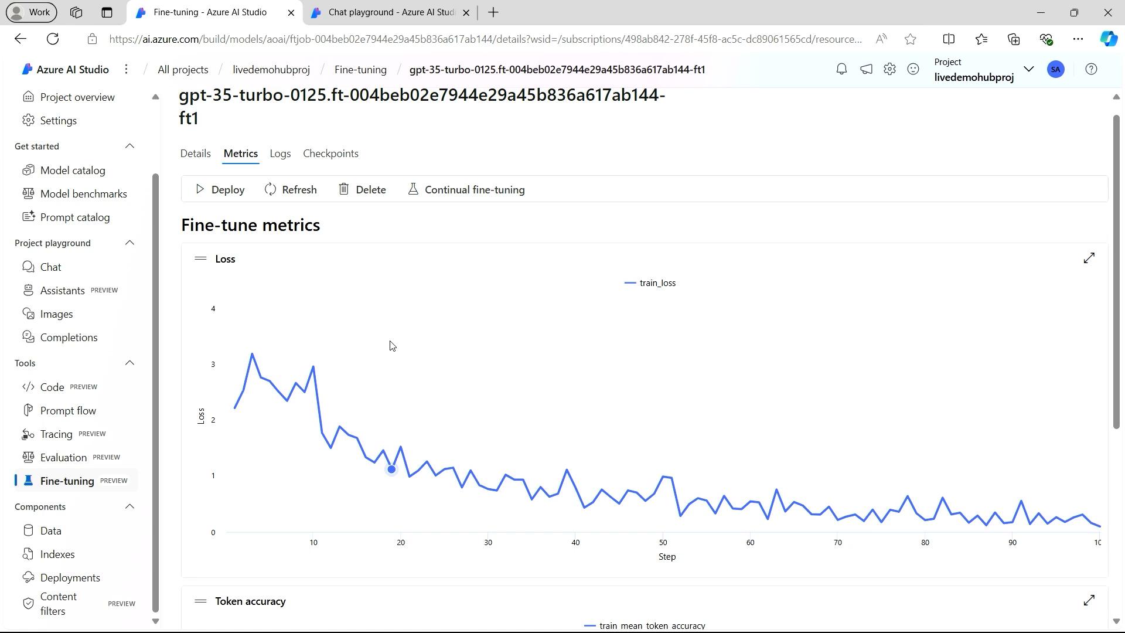
Open the fine-tuning job's logs and examine the earliest entries, from job queueing through the first training steps
left_click(292, 159)
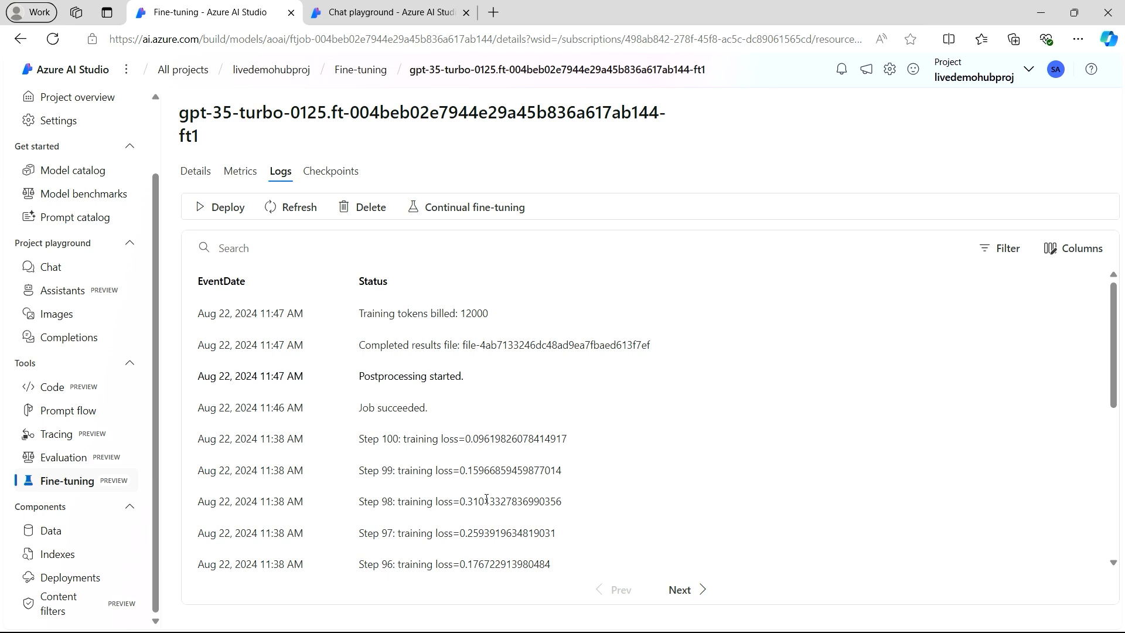
left_click(682, 590)
left_click(681, 590)
left_click(681, 590)
left_click(680, 590)
left_click(681, 590)
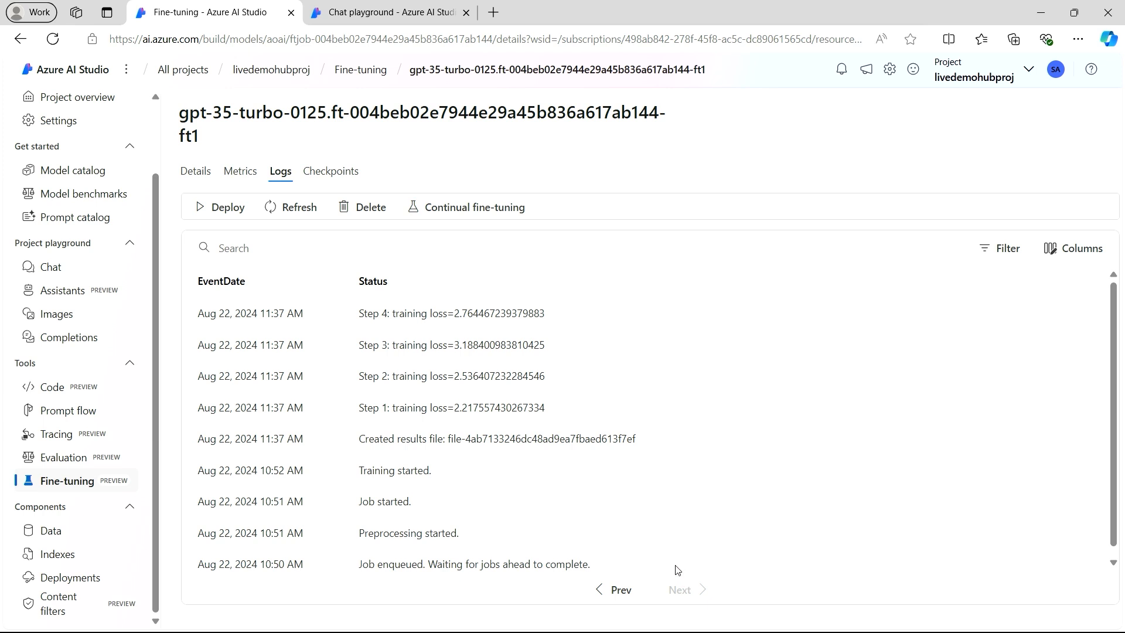
scroll(697, 512, "down", 1)
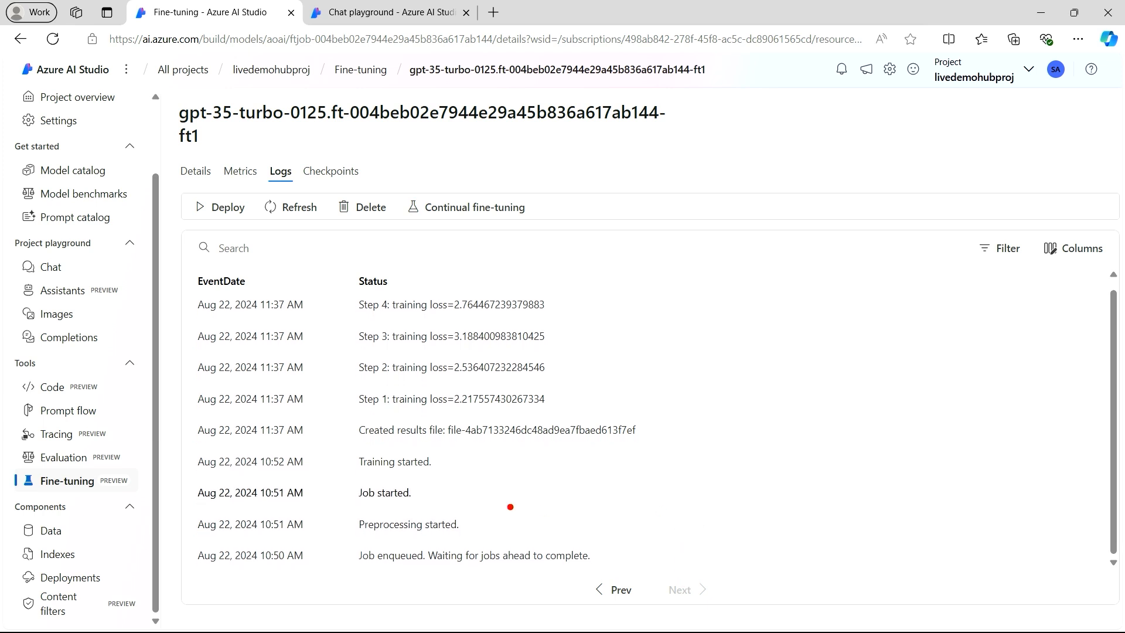
mouse_move(188, 533)
left_mouse_down()
mouse_move(274, 563)
mouse_move(610, 575)
left_mouse_up()
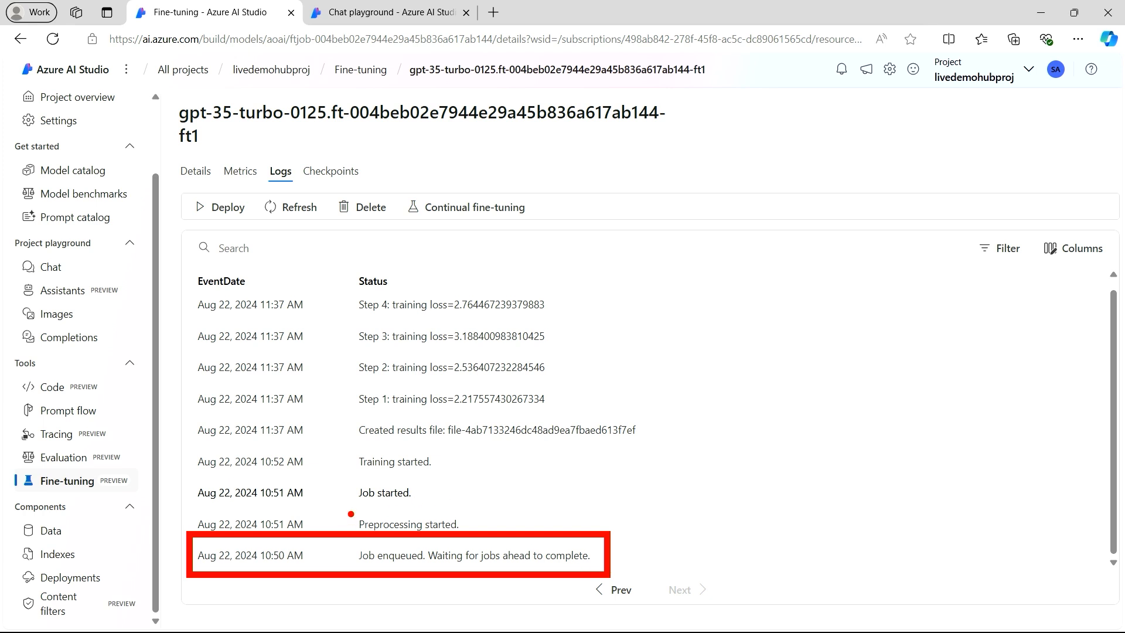
mouse_move(345, 448)
left_mouse_down()
mouse_move(347, 467)
mouse_move(447, 478)
left_mouse_up()
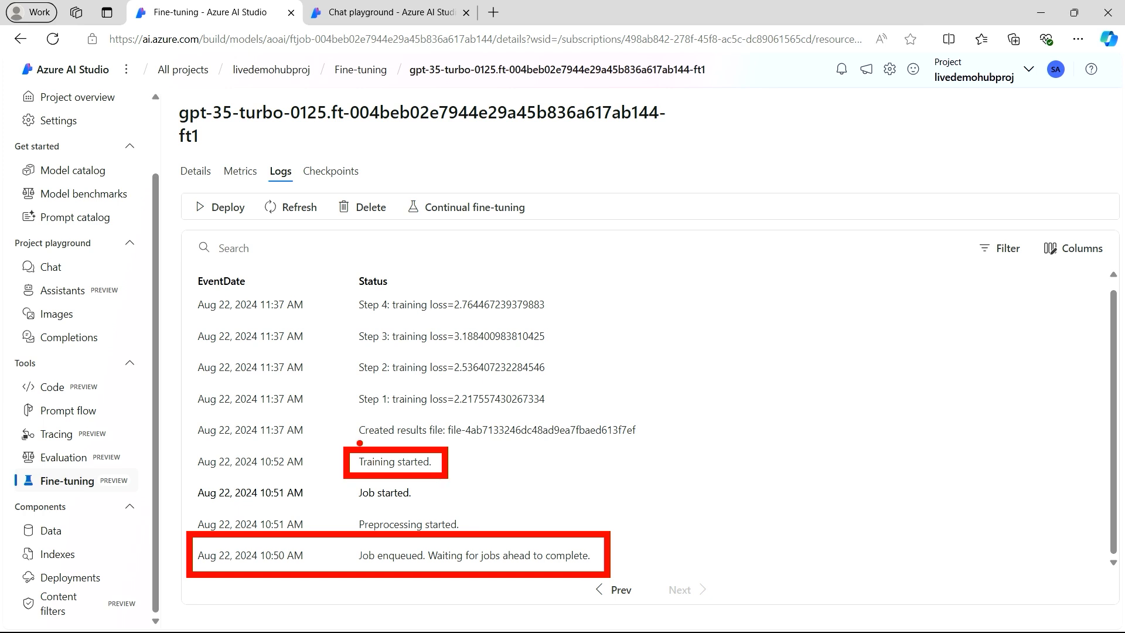
mouse_move(338, 389)
left_mouse_down()
mouse_move(342, 409)
mouse_move(357, 408)
left_mouse_up()
left_click_drag(349, 356, 367, 381)
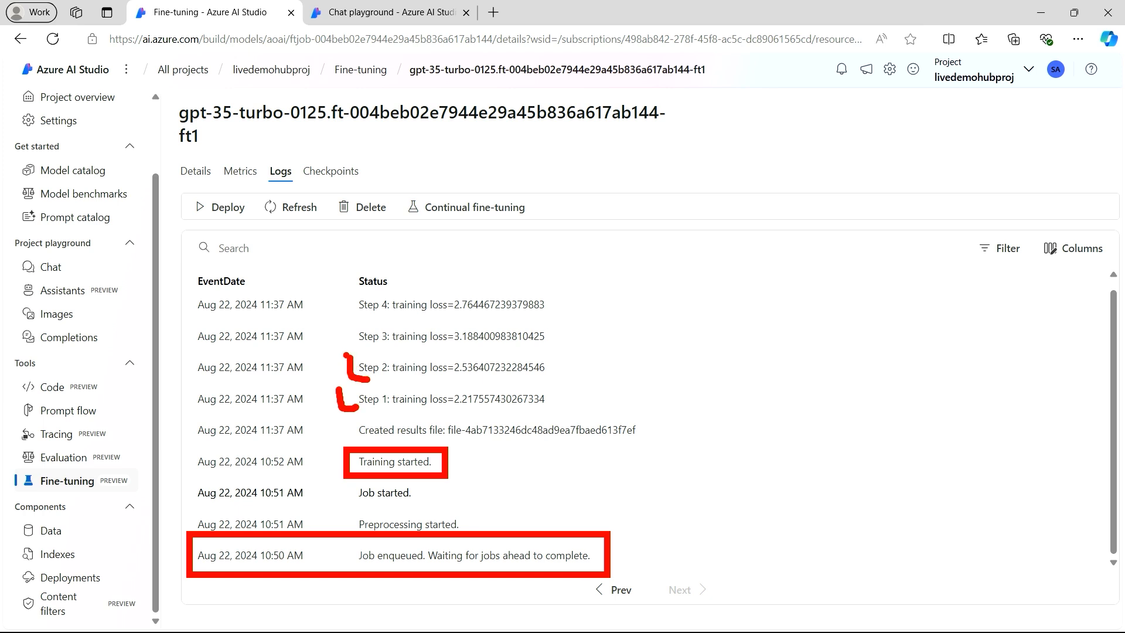
Page back through the training-loss log entries to the most recent job events
key("Escape")
left_click(605, 590)
left_click(606, 591)
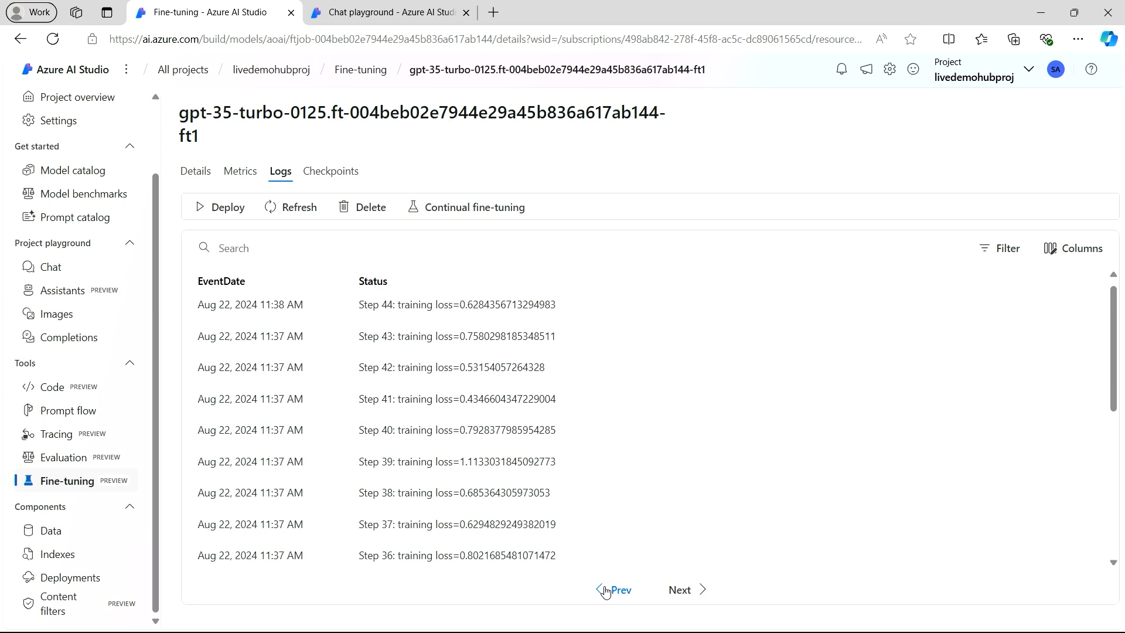
left_click(612, 592)
left_click(612, 591)
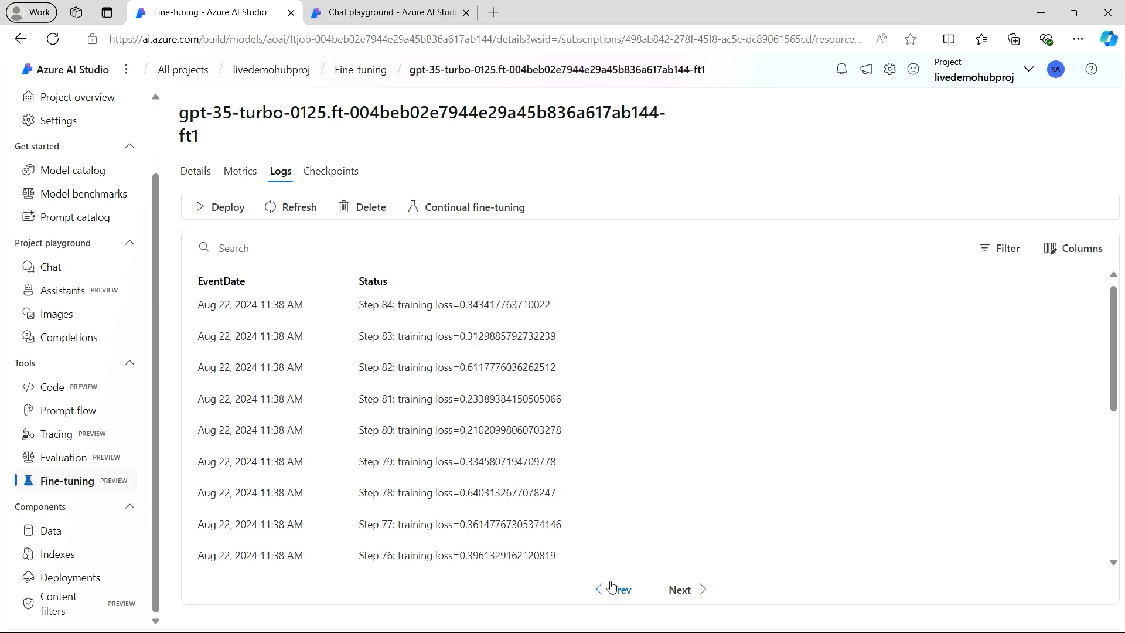
left_click(616, 591)
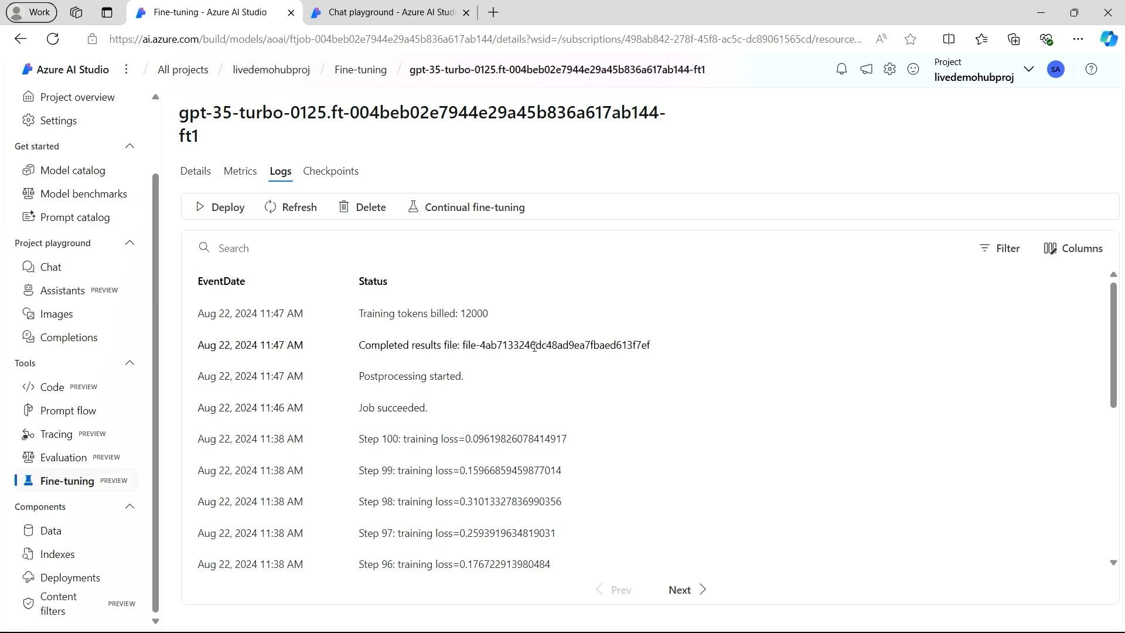
Examine the saved checkpoints and check the deploy option for the step 80 checkpoint, leaving it unselected
left_click(341, 181)
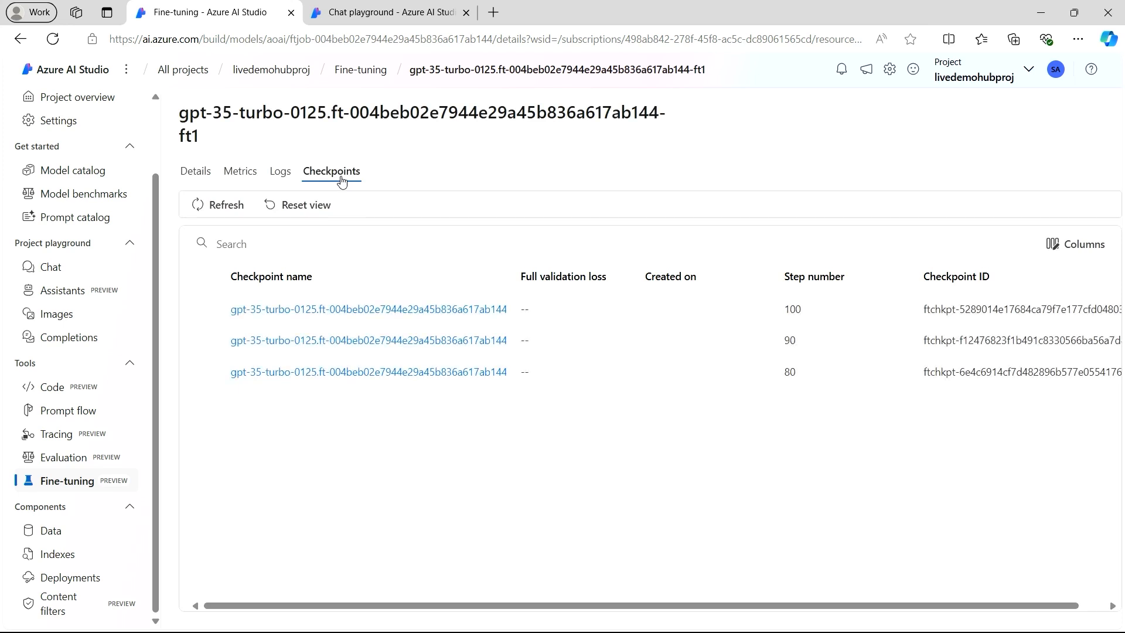
key("ctrl+2")
left_click_drag(792, 384, 777, 455)
key("Escape")
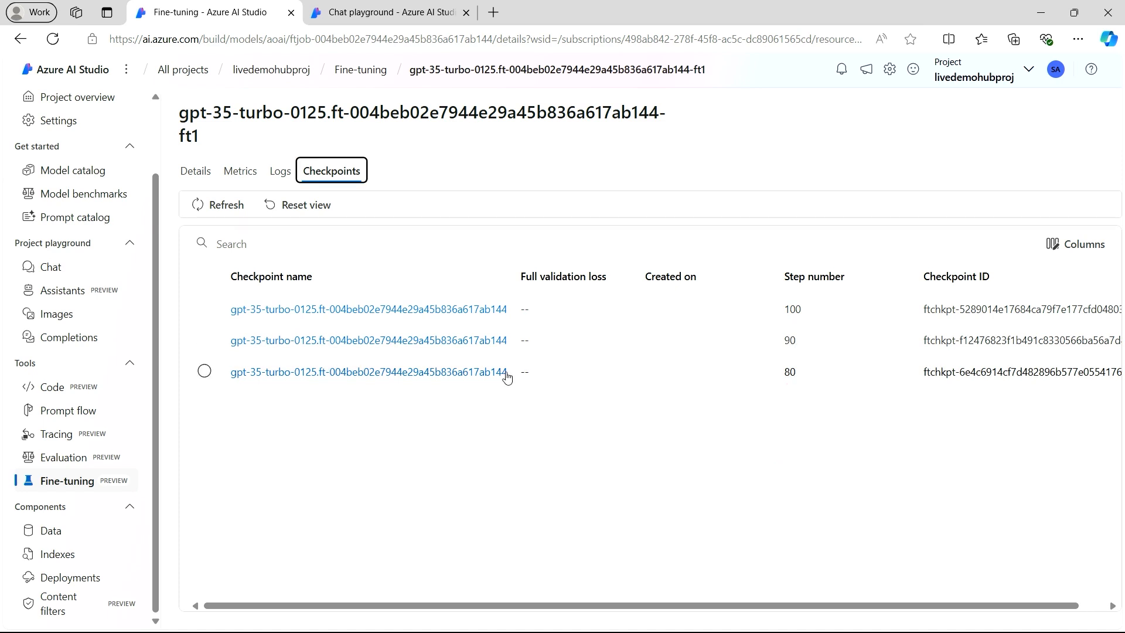
left_click(203, 373)
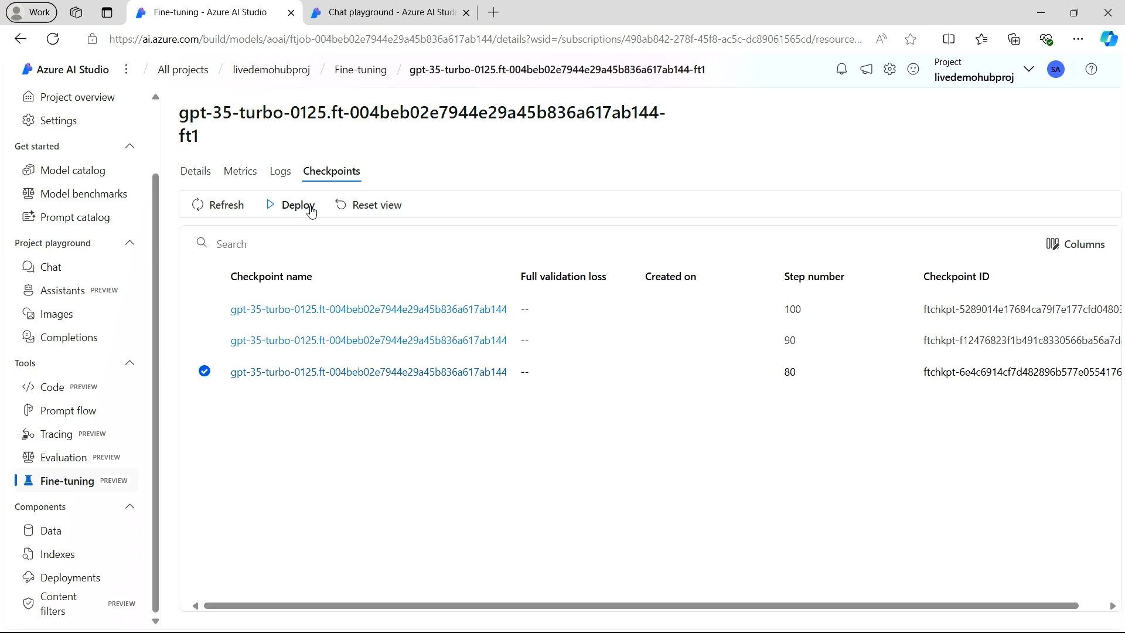
left_click(359, 439)
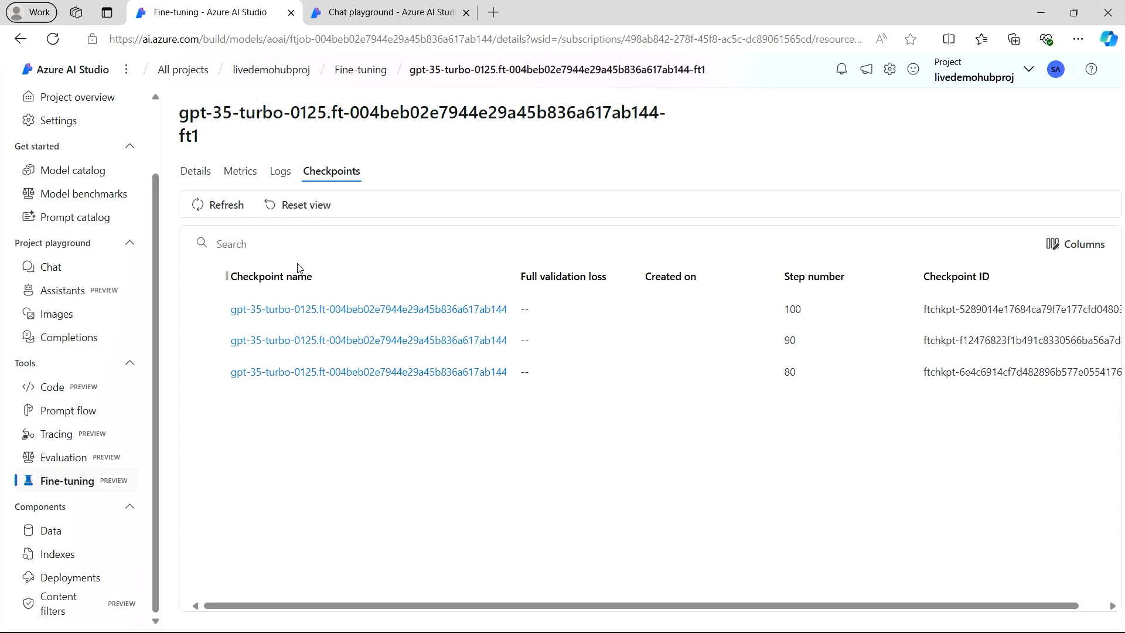
Review the fine-tuned model's details and its deployment dialog, and close the dialog without deploying
left_click(196, 171)
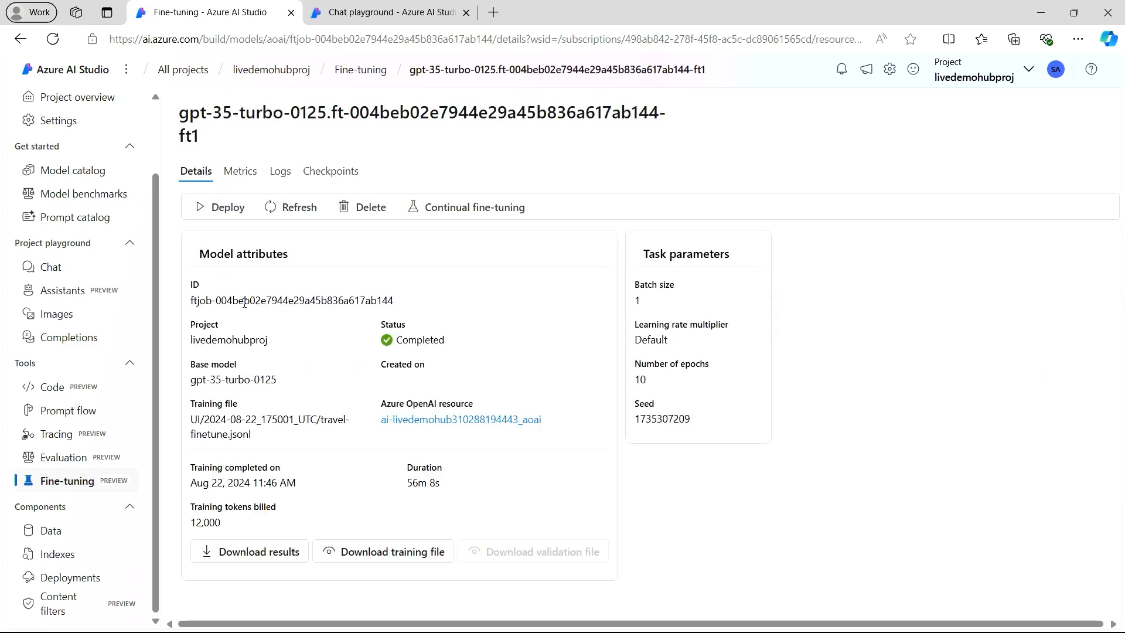
left_click(228, 208)
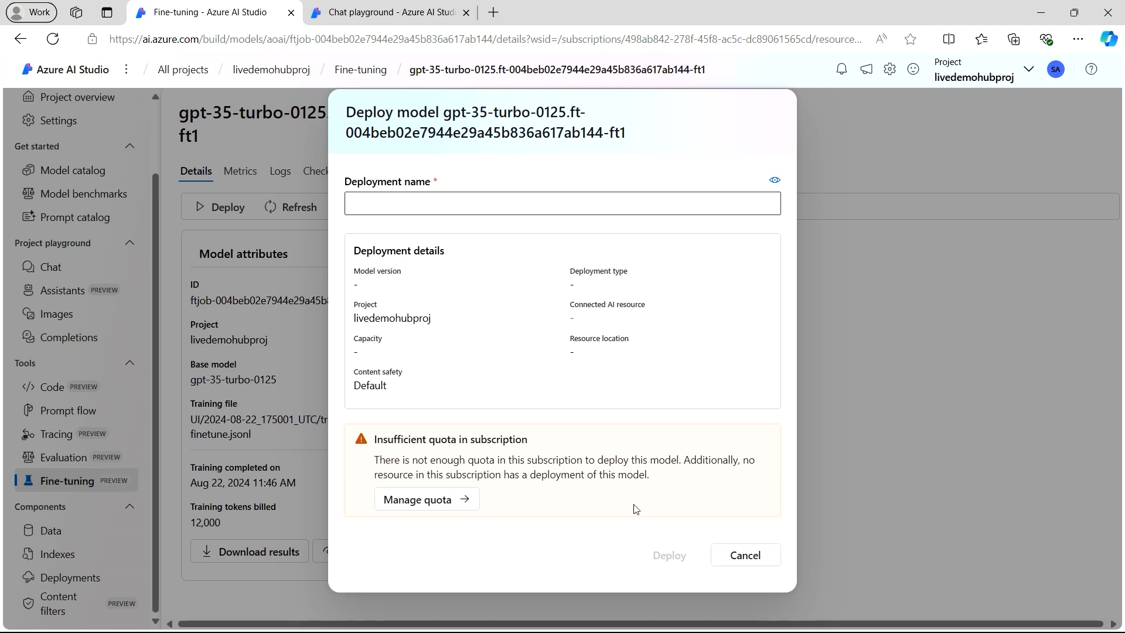
left_click(777, 555)
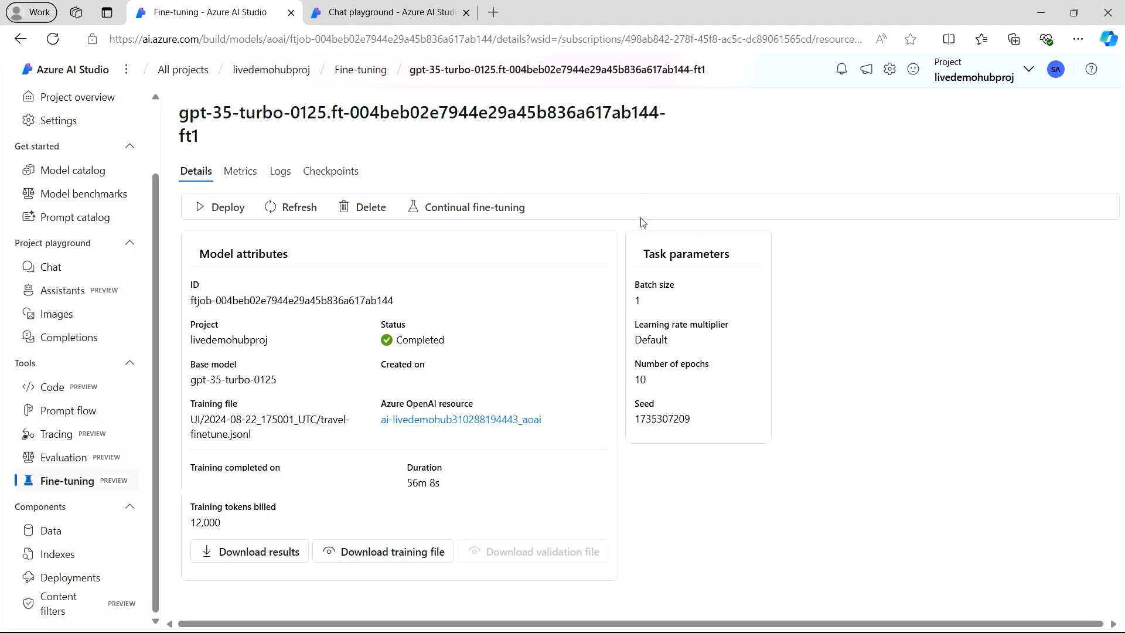
Switch to the chat playground and examine the response to "What's a must-see in Paris?"
left_click(376, 22)
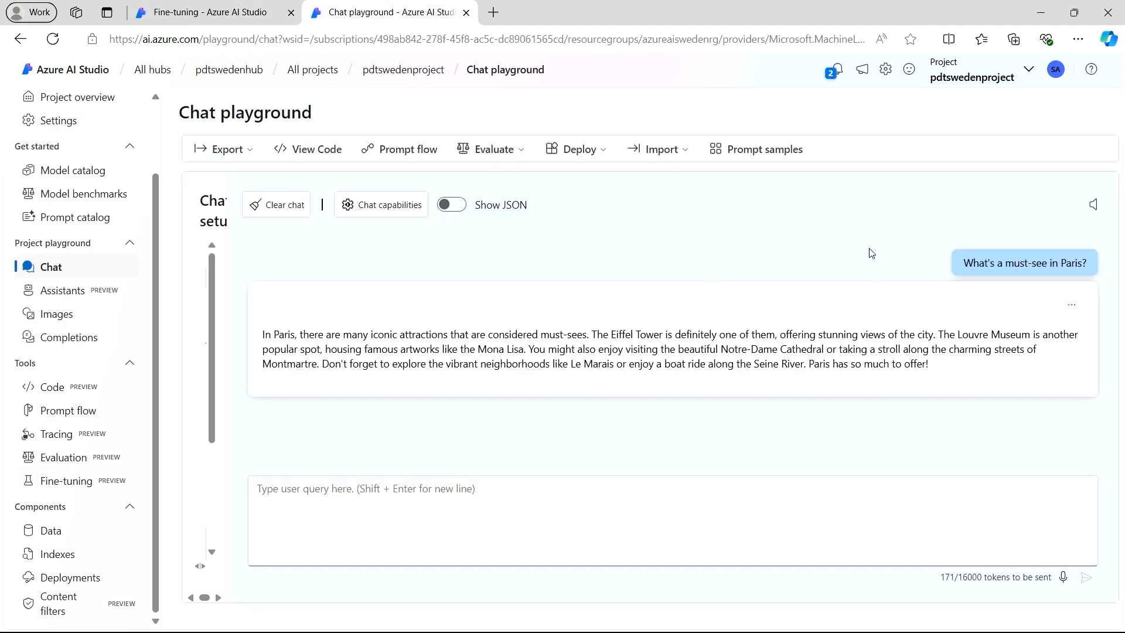
mouse_move(935, 233)
left_mouse_down()
mouse_move(1031, 286)
mouse_move(1103, 285)
left_mouse_up()
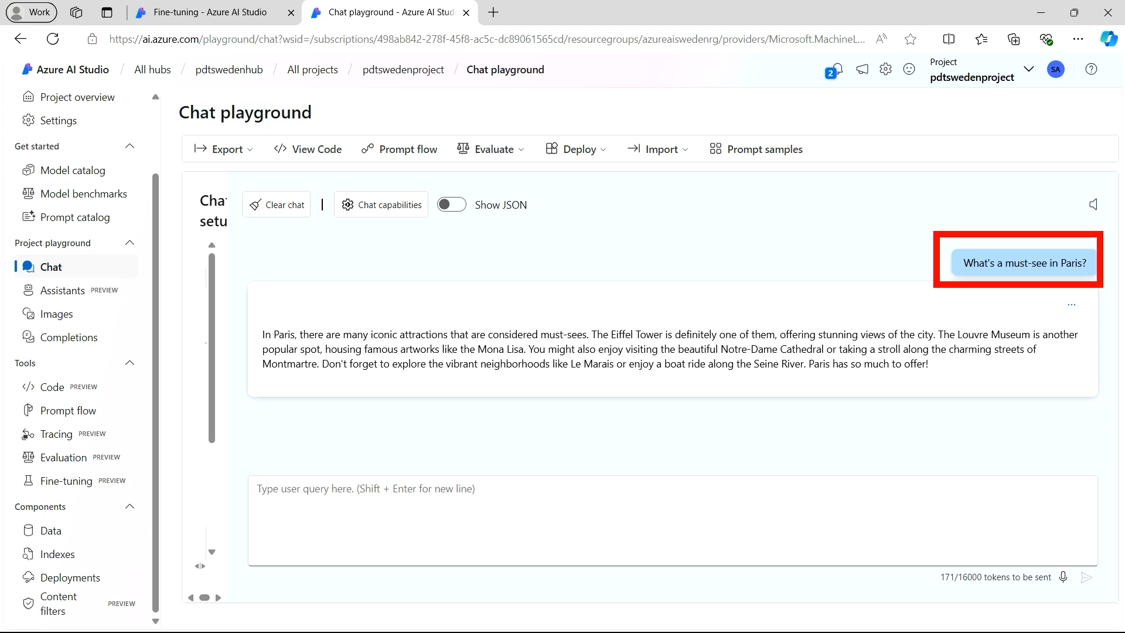
mouse_move(256, 317)
left_mouse_down()
mouse_move(250, 331)
mouse_move(311, 379)
mouse_move(1000, 388)
mouse_move(1088, 349)
mouse_move(1014, 320)
mouse_move(264, 312)
left_mouse_up()
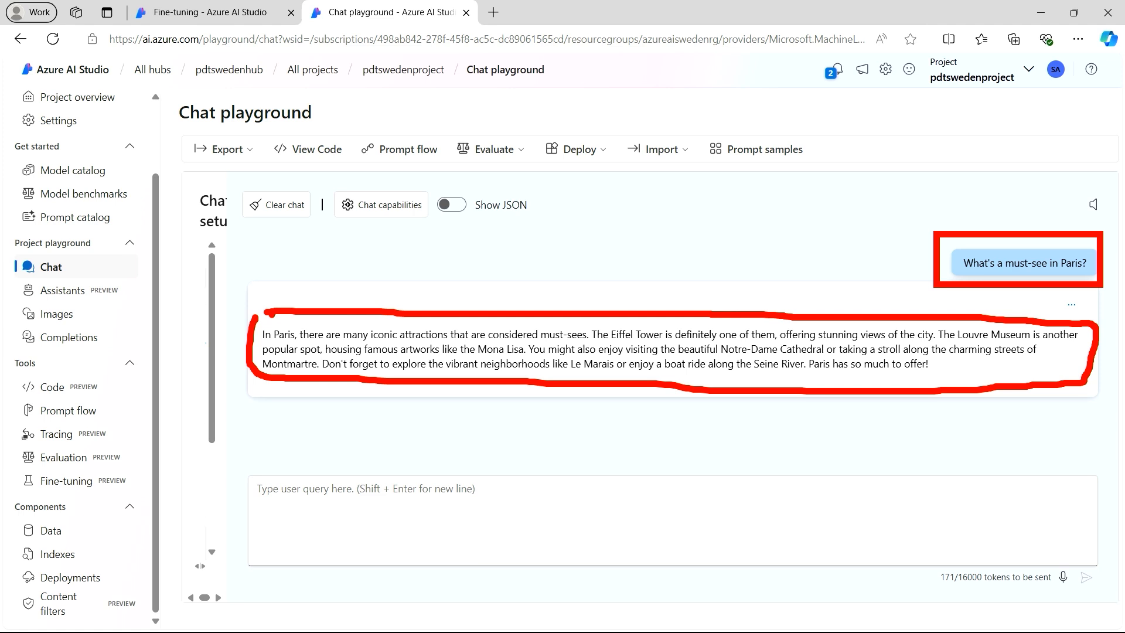
key("Escape")
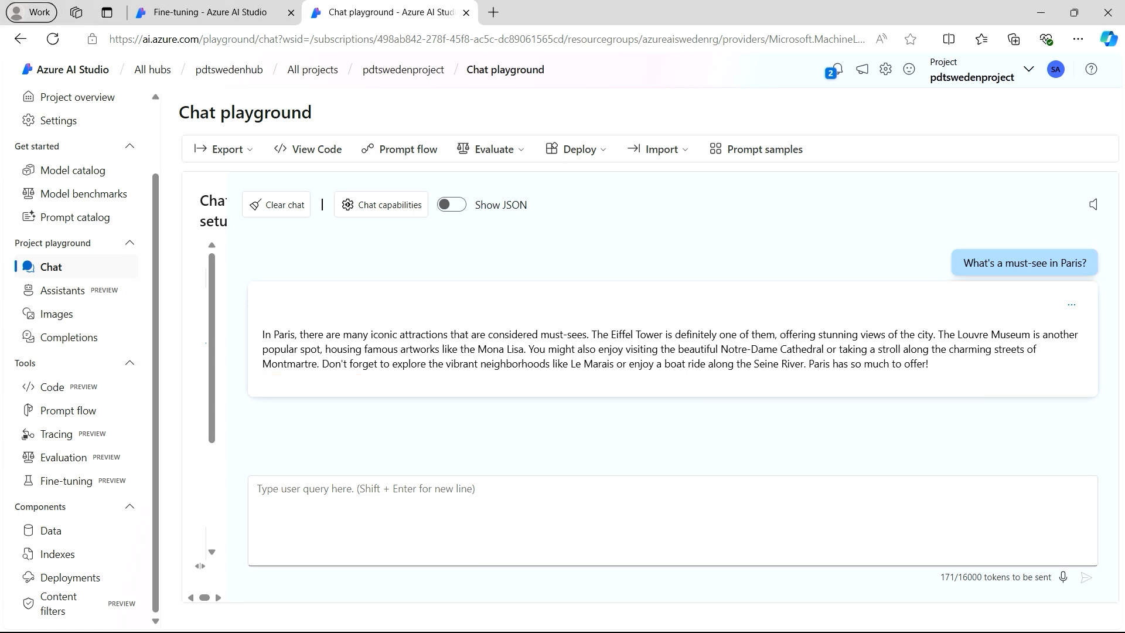
Return to the fine-tuned model's details, inspect the continual fine-tuning basic settings, and cancel the new job
left_click(209, 19)
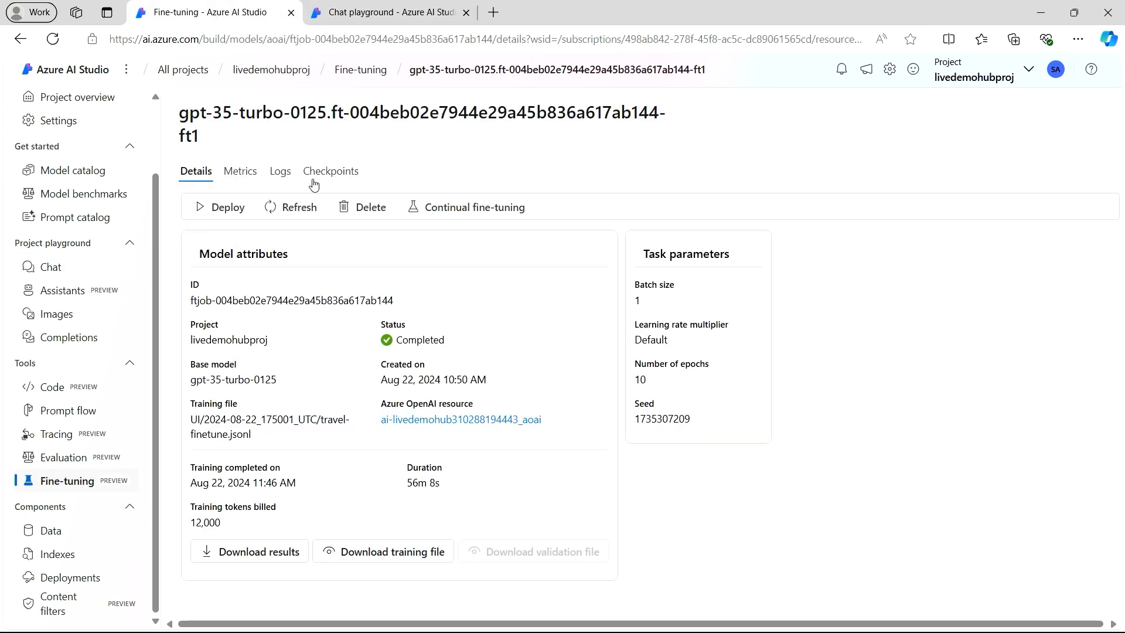
left_click_drag(406, 182, 557, 223)
key("Escape")
left_click(459, 209)
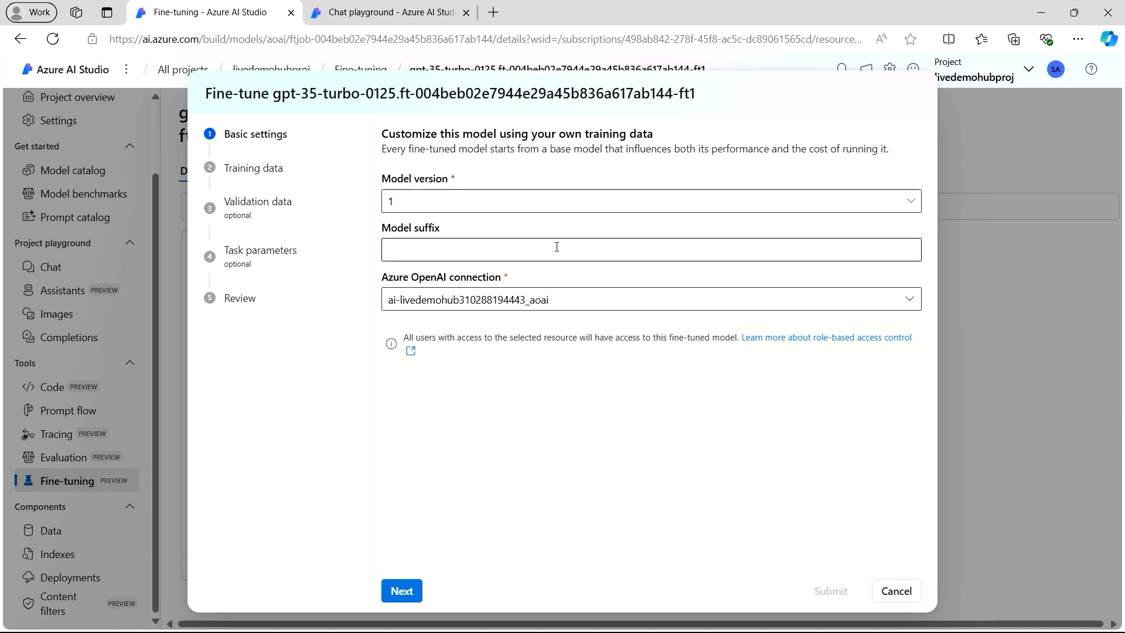
left_click(896, 592)
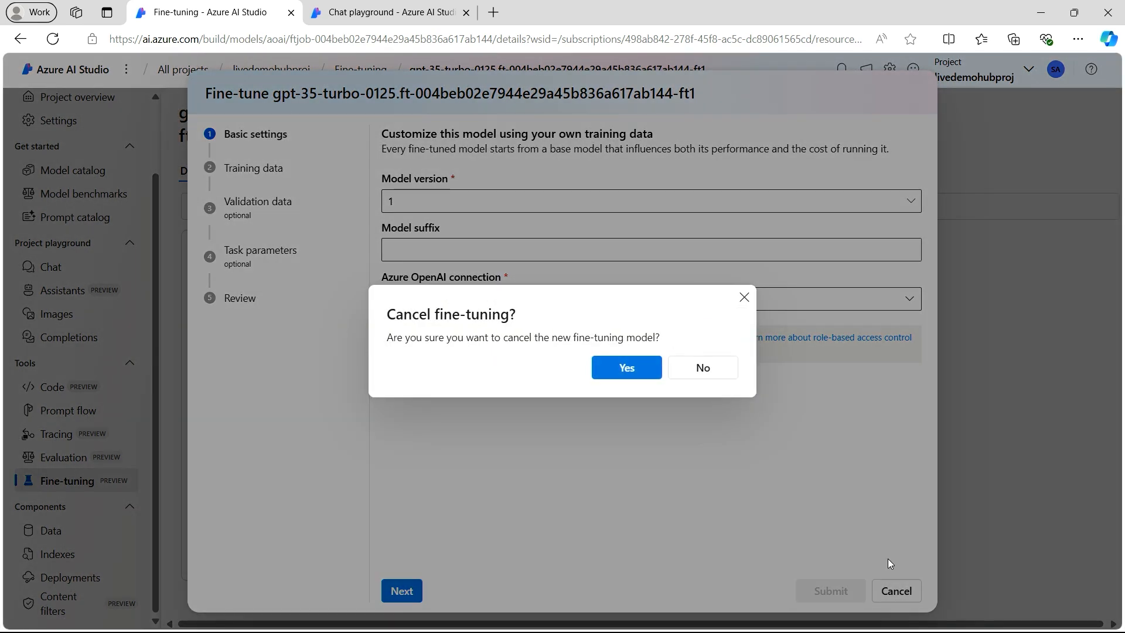
left_click(644, 369)
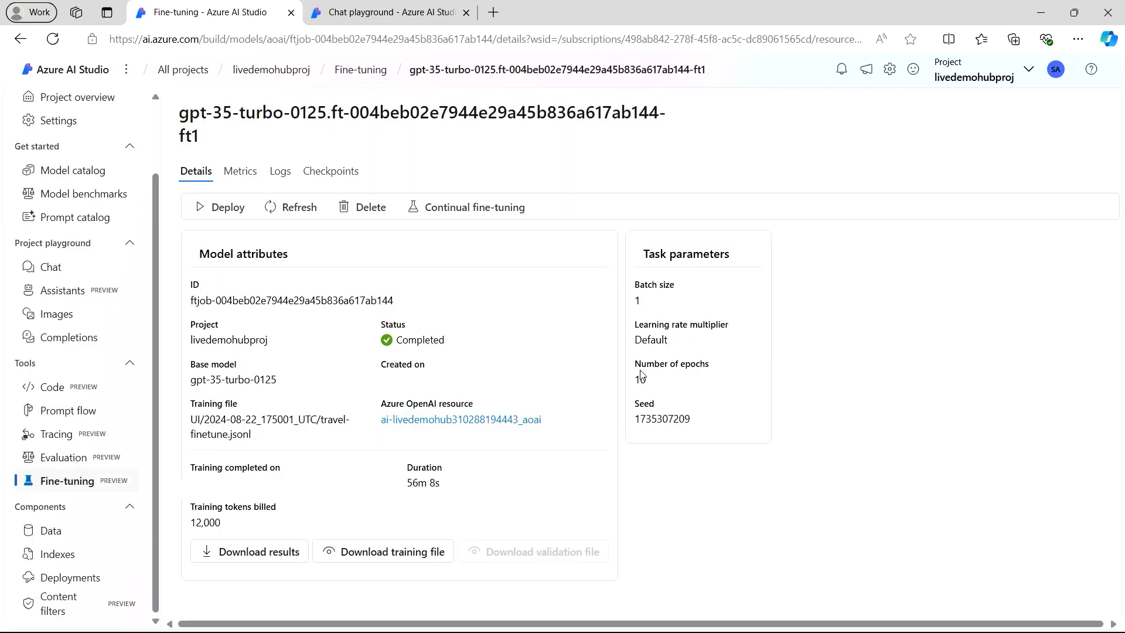